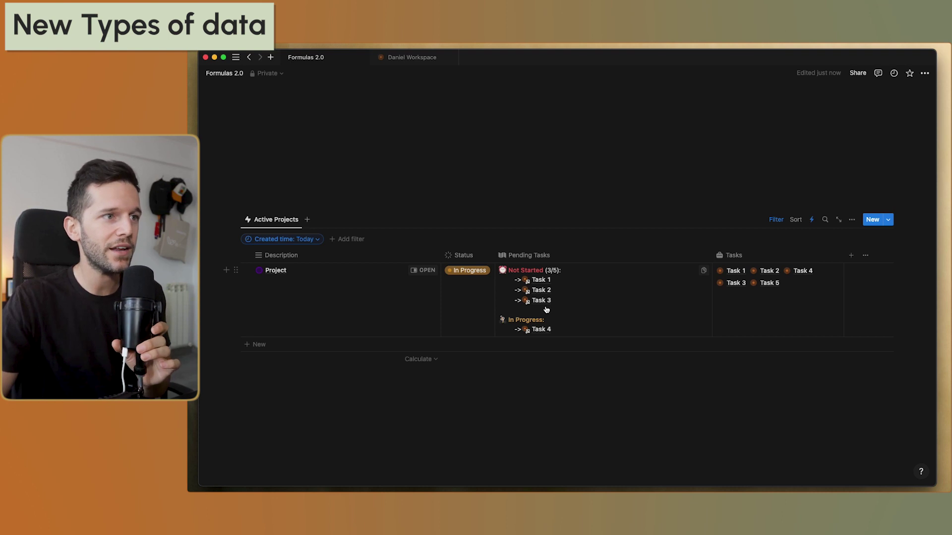
Open Task 1 from the project's Pending Tasks list in the Active Projects view.
click(541, 281)
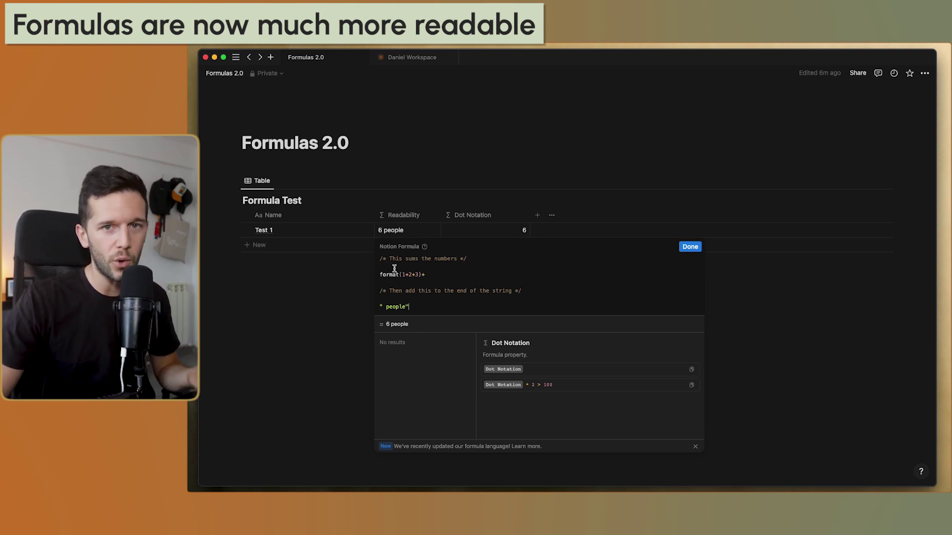
Try adding an extra line break after the format(1+2+3)+ line of the Readability formula, and remove it again.
click(440, 274)
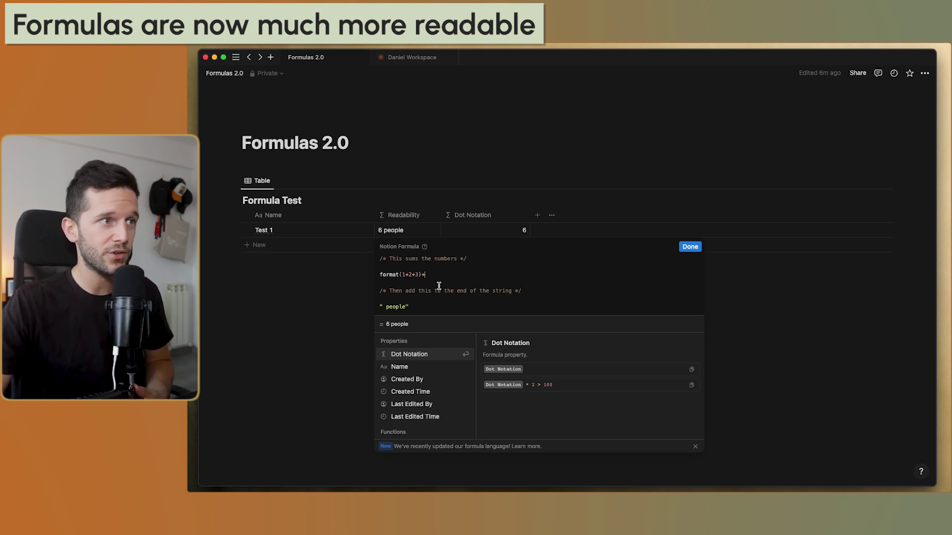
key(shift+Return)
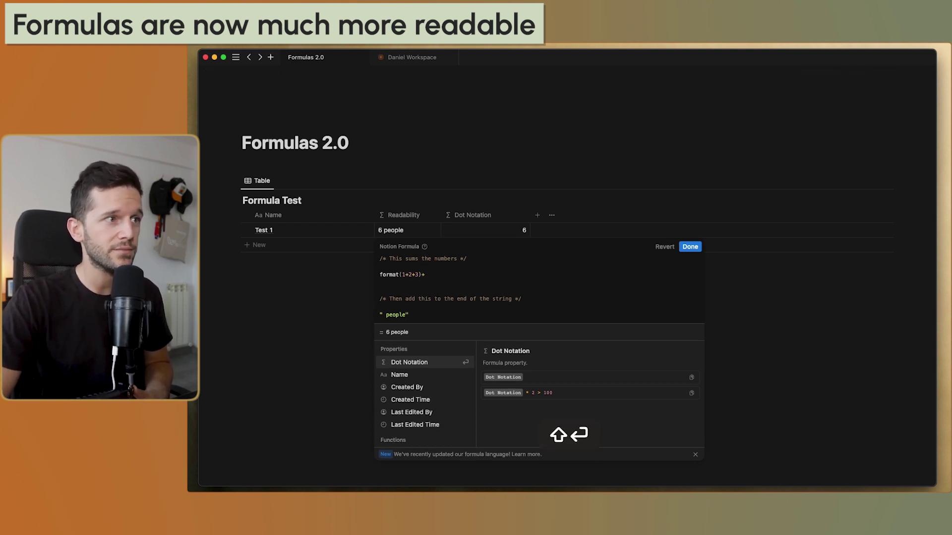
key(BackSpace)
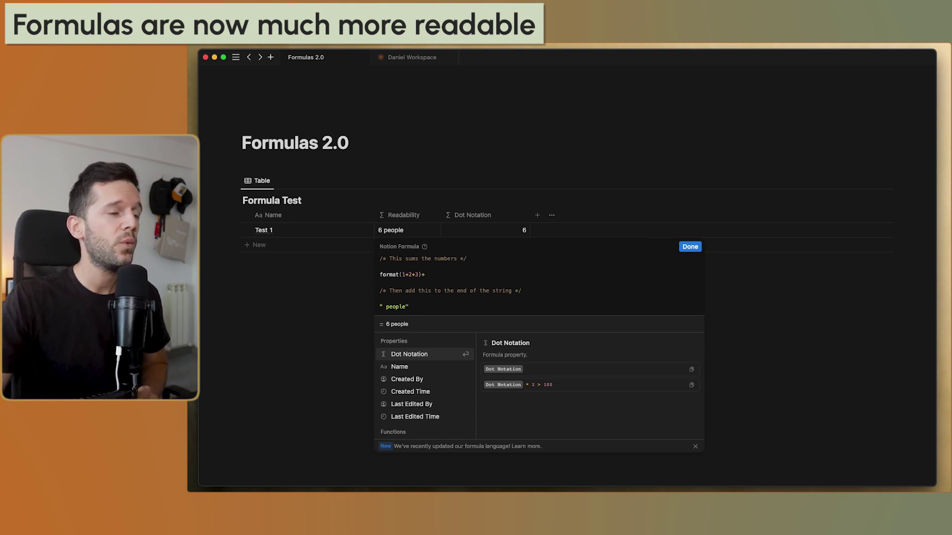
Extend the first comment of the Readability formula with a separate line reading "the comment continues here" before the closing */.
drag(473, 258, 426, 260)
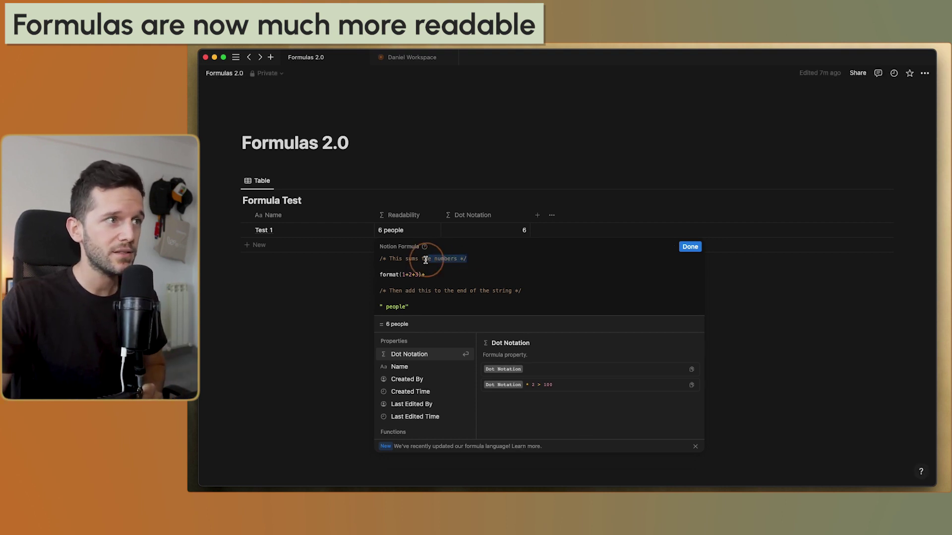
click(385, 258)
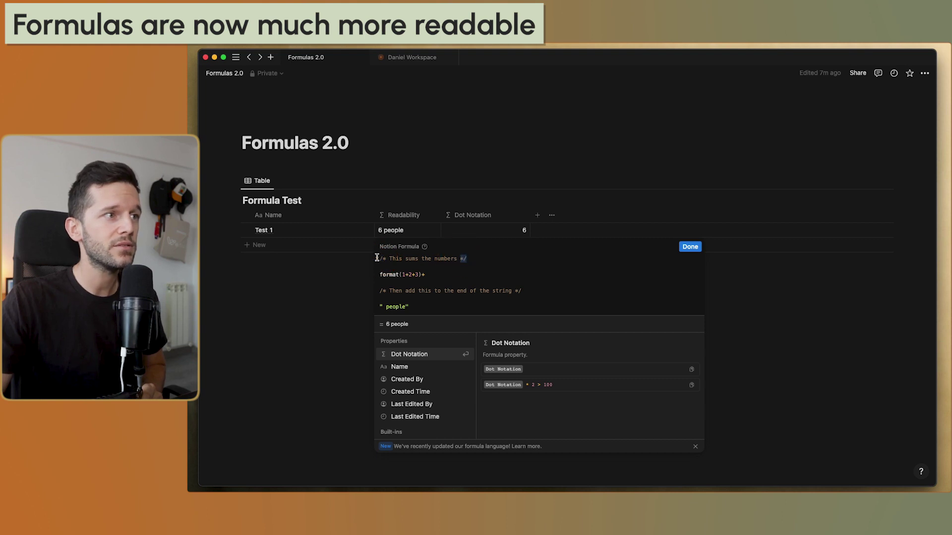
click(459, 259)
key(shift+Return)
key(shift+Return)
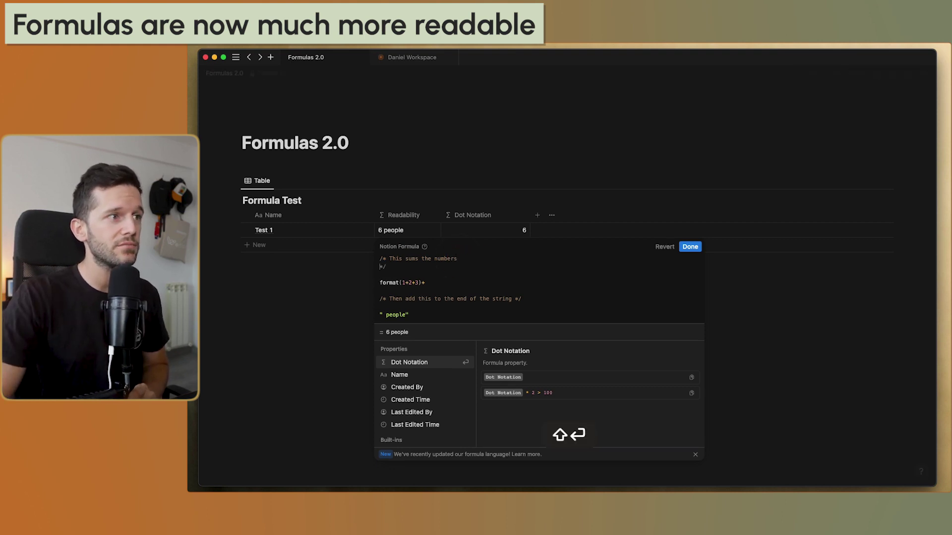
text(the comment continues here)
key(shift+Return)
key(shift+Return)
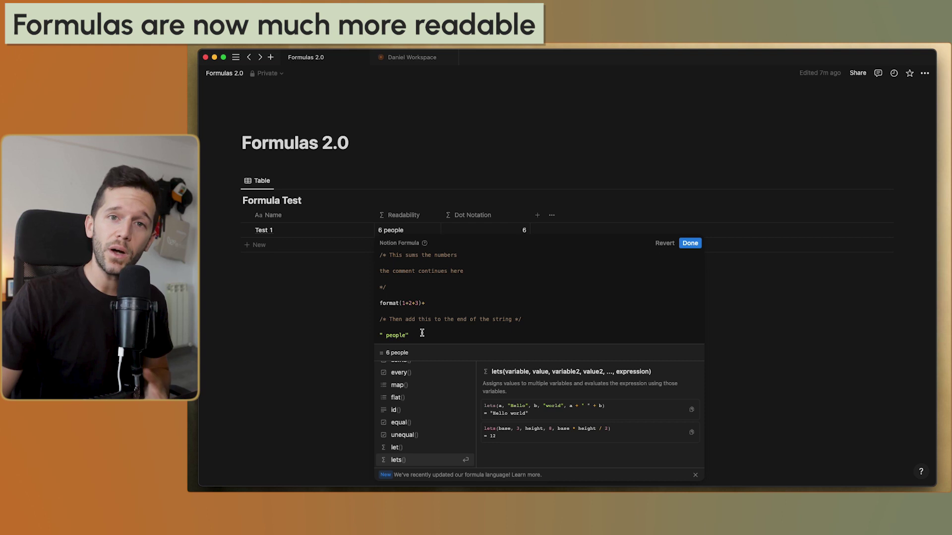
Try indenting the second comment and the " people" line of the Readability formula by many levels, and outdent them again.
drag(413, 336, 380, 319)
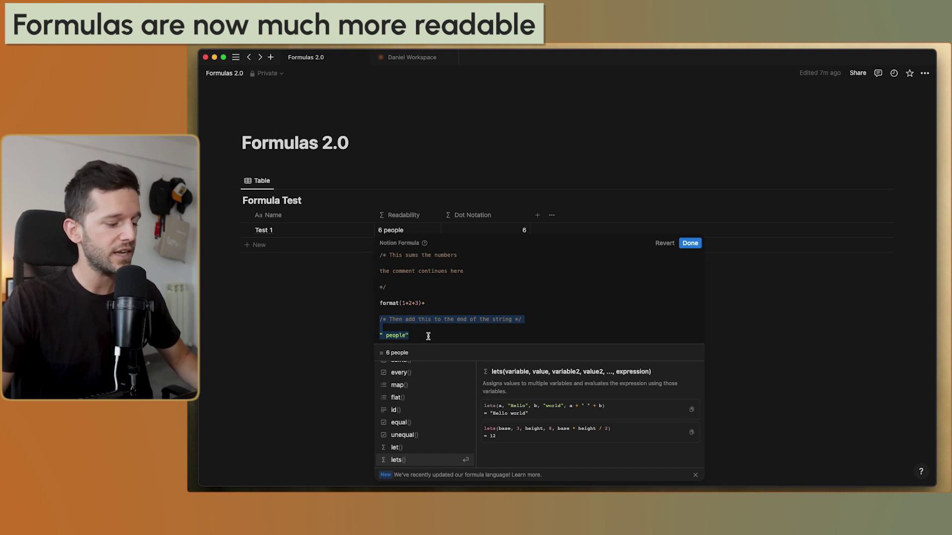
key(Tab)
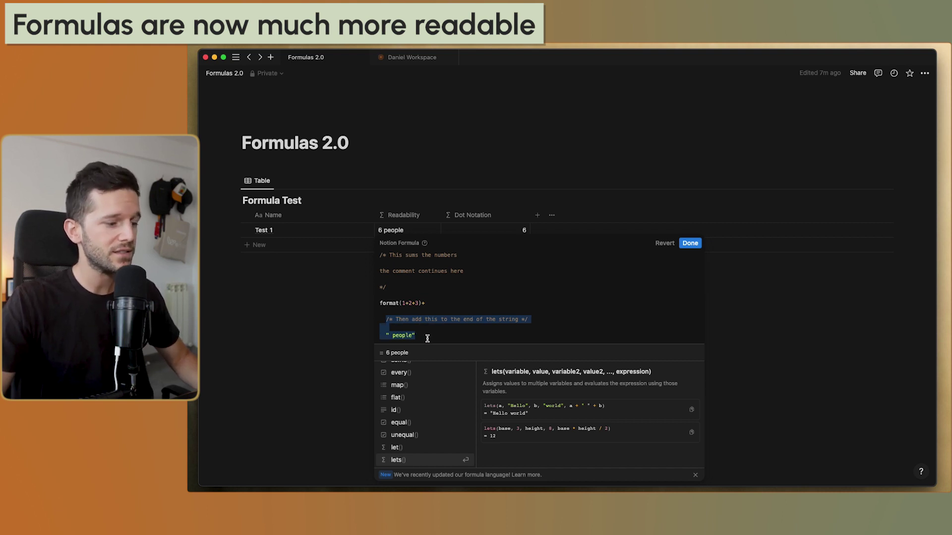
key(Tab)
key(Tab)
key(Tab)
key(Tab)
key(Tab)
key(Tab)
key(Tab)
key(Tab)
key(Tab)
key(Tab)
key(Tab)
key(Tab)
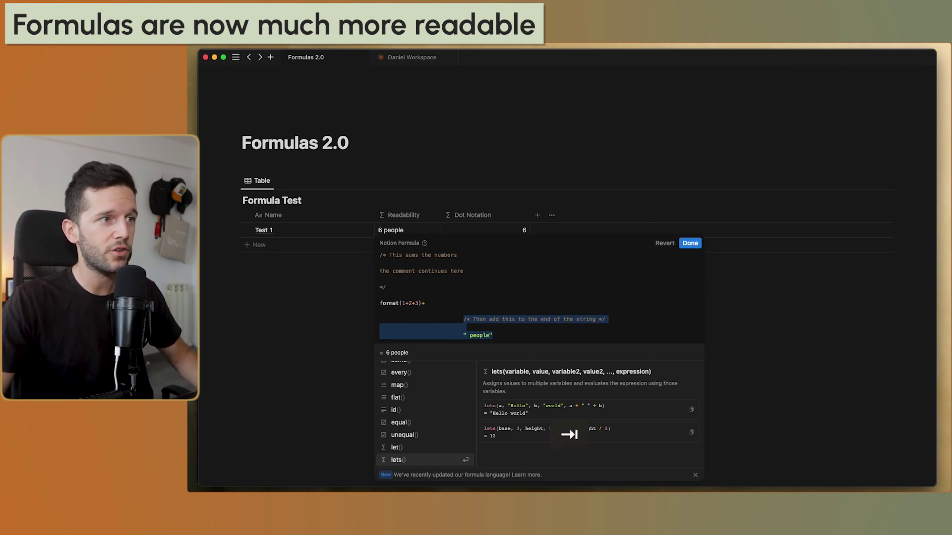
key(shift+Tab)
key(shift+Tab)
key(shift+Tab)
key(shift+Tab)
key(shift+Tab)
key(shift+Tab)
key(shift+Tab)
key(shift+Tab)
key(shift+Tab)
key(shift+Tab)
key(shift+Tab)
key(shift+Tab)
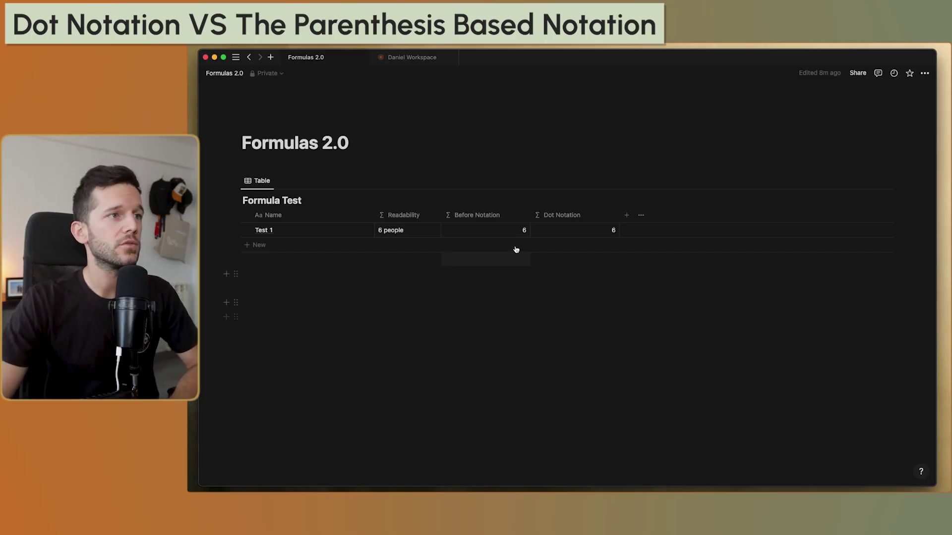
Examine the parenthesis-based sum([1,2,3]) formula in the Before Notation column and close its editor.
click(497, 235)
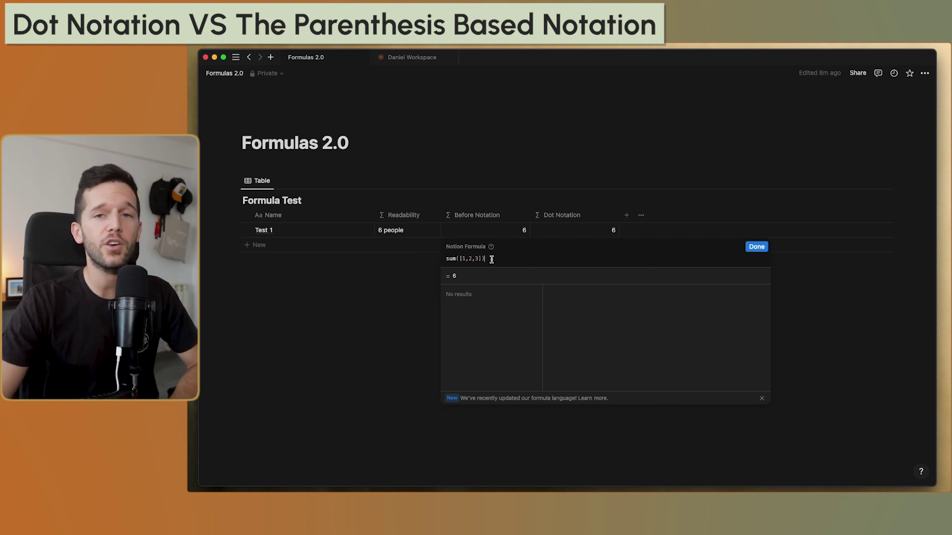
click(455, 260)
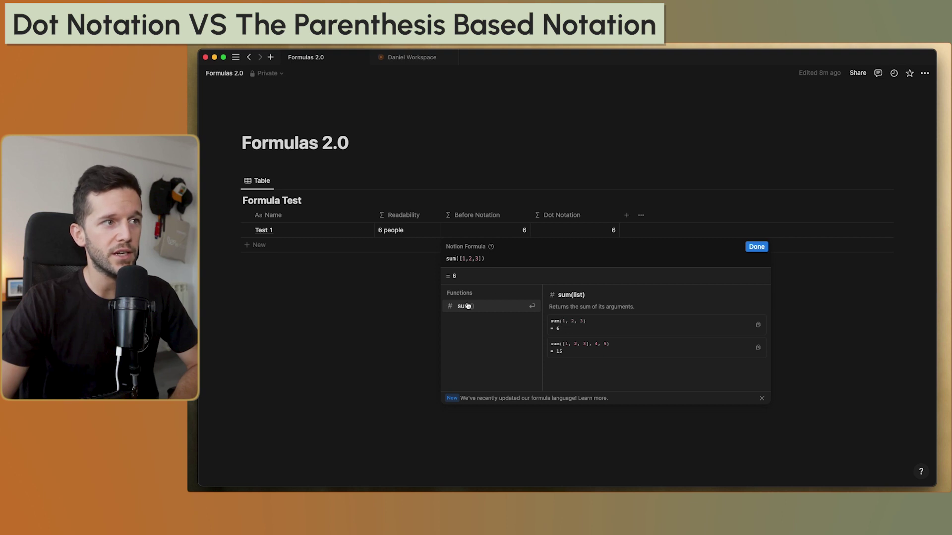
click(485, 259)
click(473, 260)
click(504, 260)
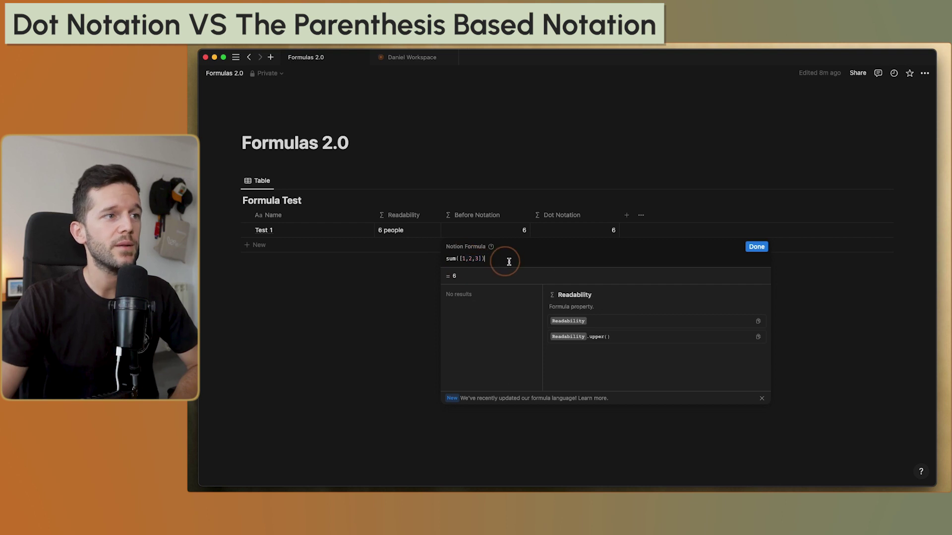
click(756, 247)
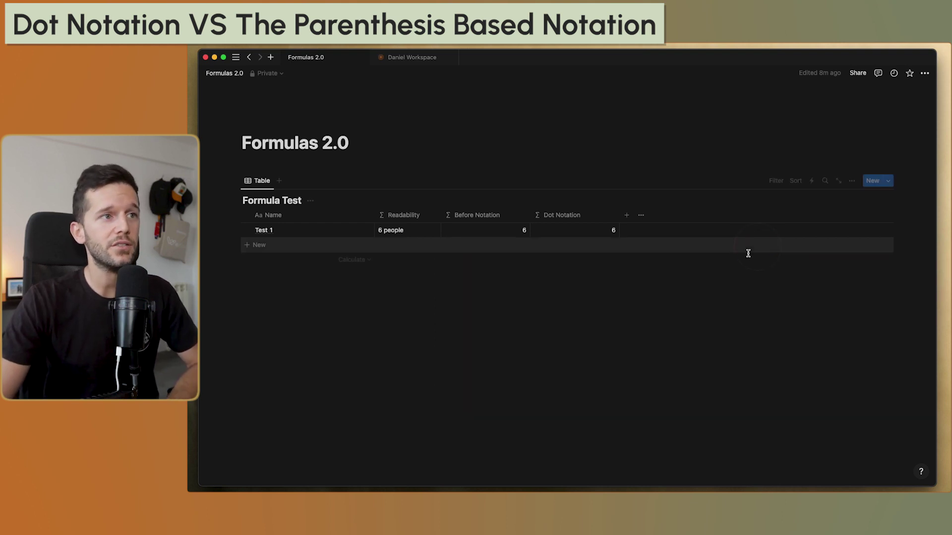
Open the Dot Notation column's formula and examine the list and the sum() function applied to it.
click(599, 232)
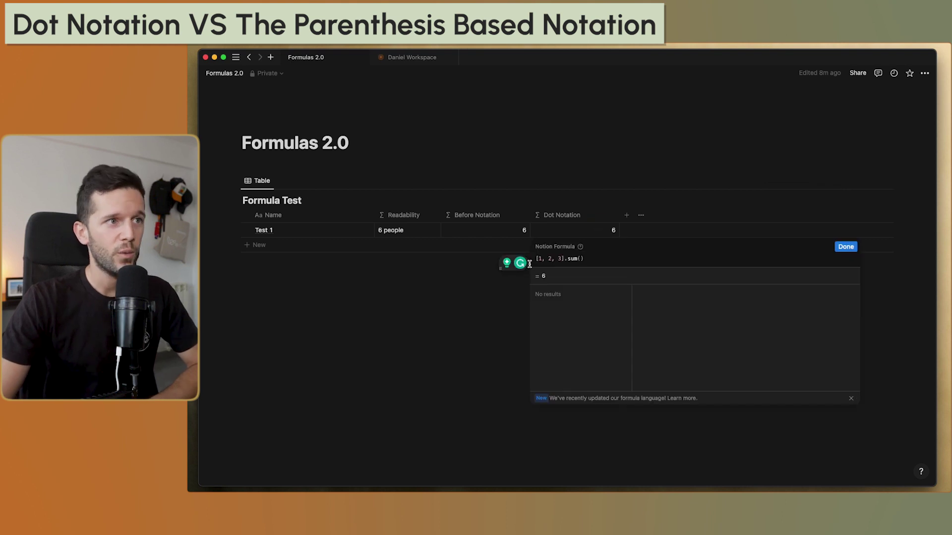
drag(552, 258, 568, 258)
click(586, 258)
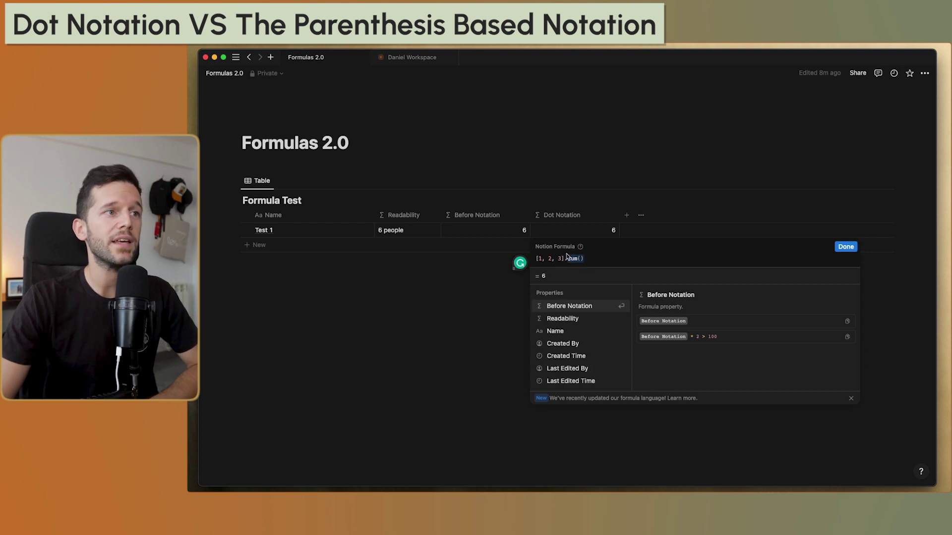
click(585, 259)
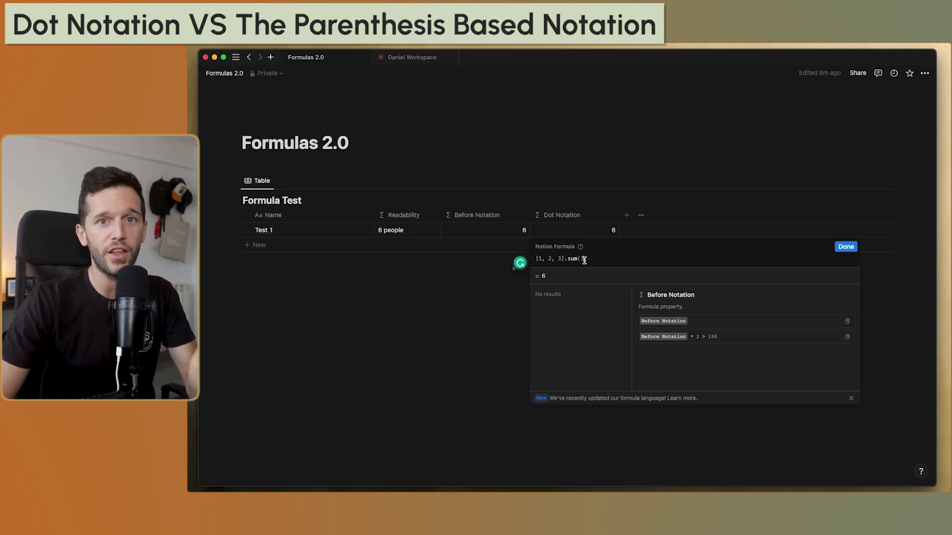
click(544, 261)
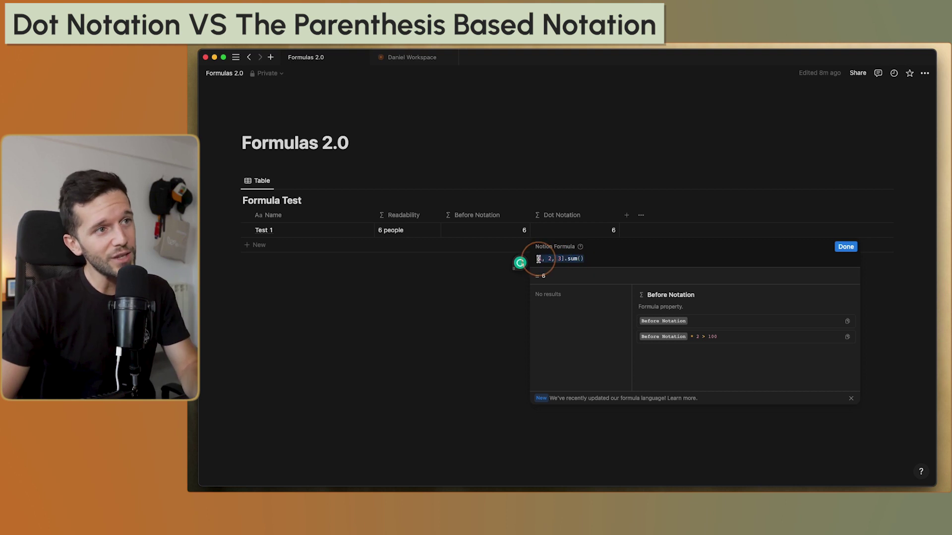
click(589, 258)
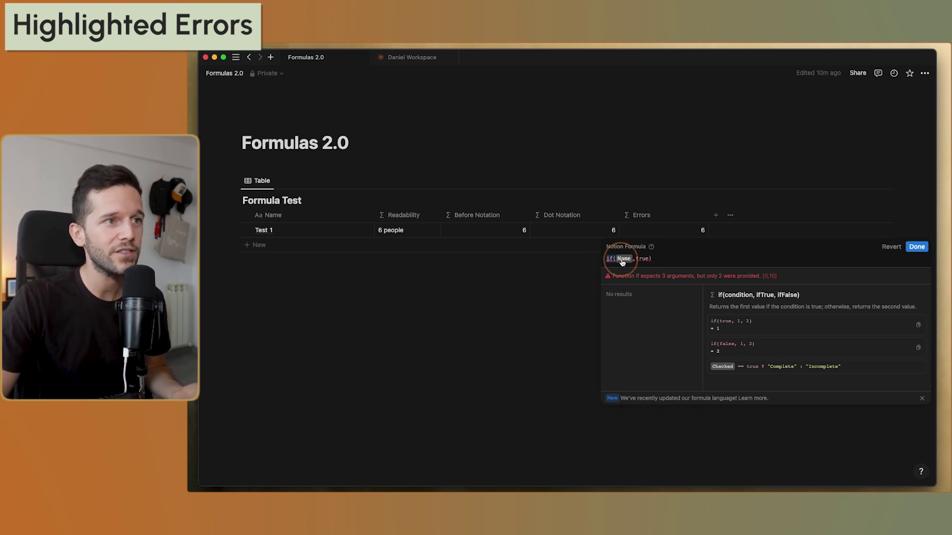
Review the arguments of the if(Name,true) formula in the Errors column.
click(652, 260)
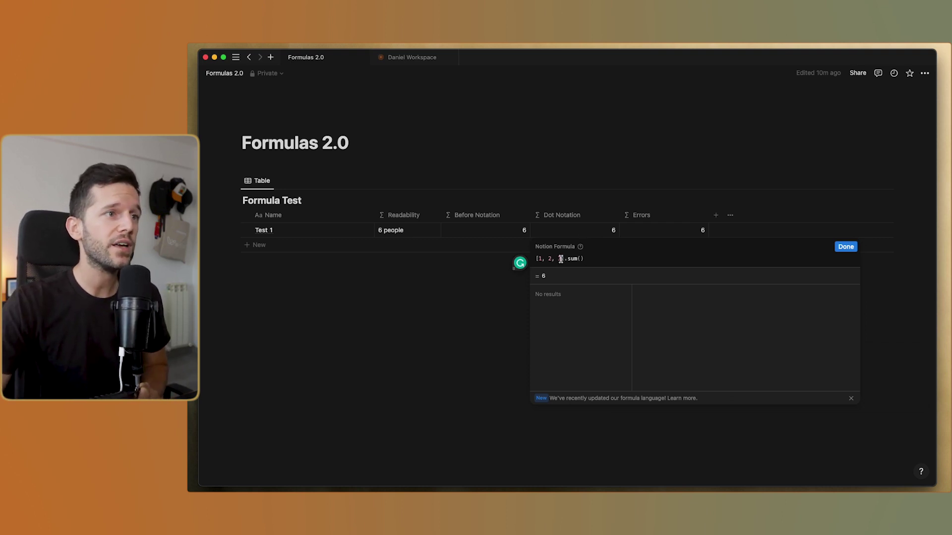
Add 4 as the last list item in the Dot Notation formula and save it as [1, 2, 3, 4].sum().
text(, )
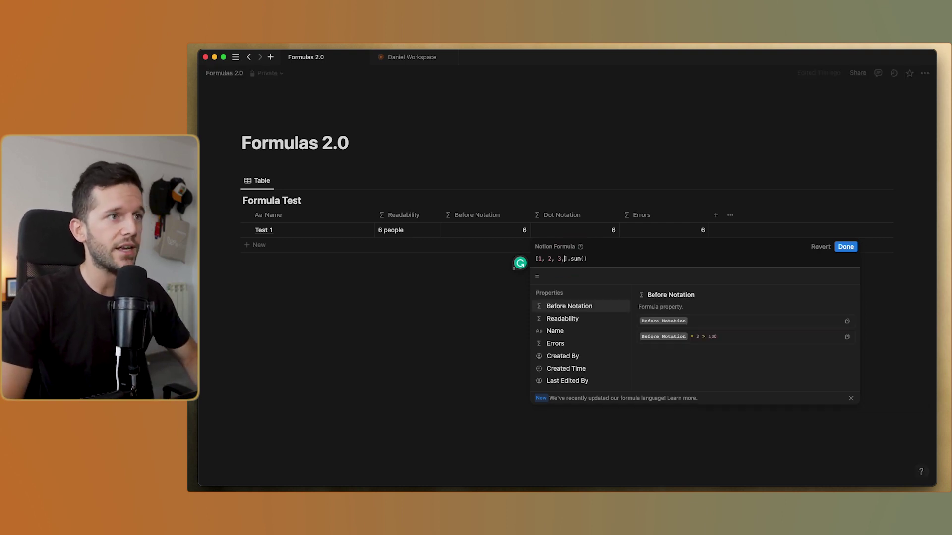
text(4)
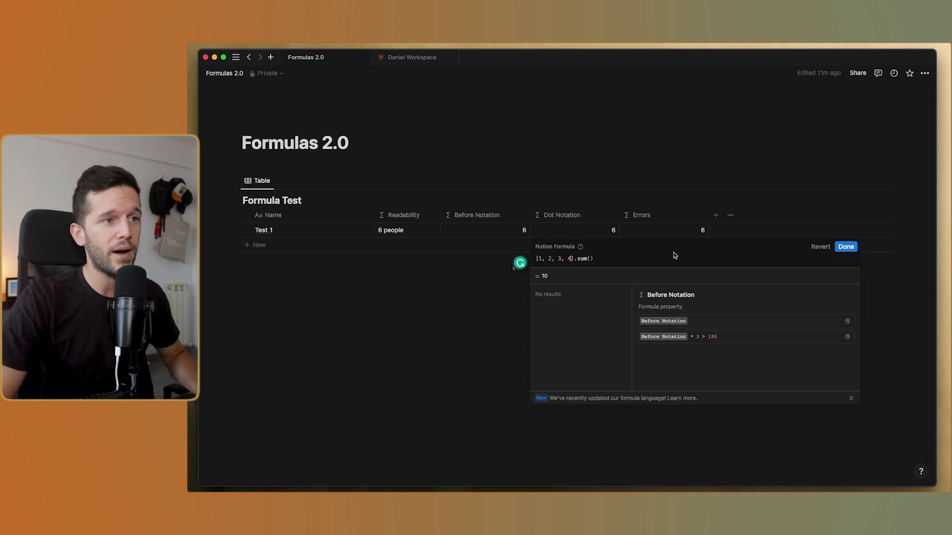
key(super+Return)
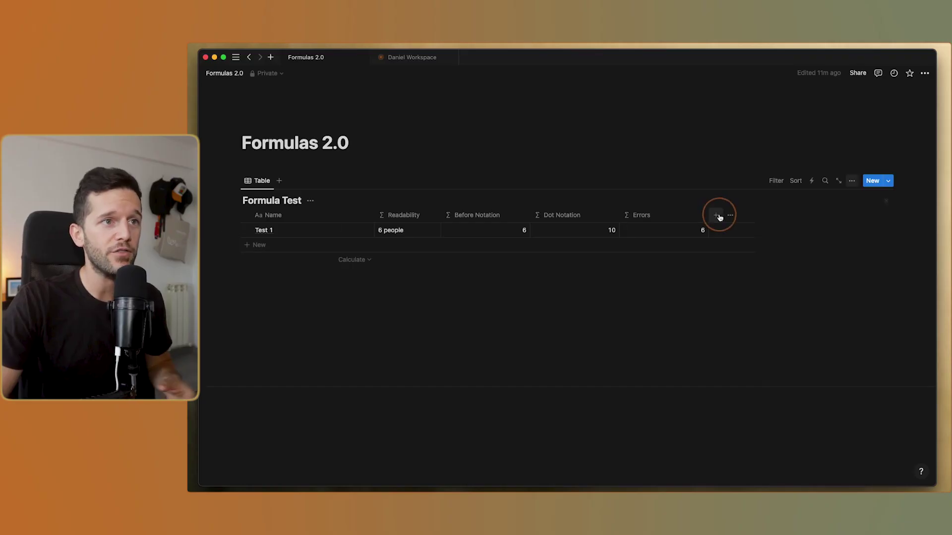
Add a new formula property to the Formula Test table after the Errors column.
click(717, 215)
text(form)
key(Return)
Open the new property's empty formula editor and browse the available properties, built-ins and functions.
click(692, 233)
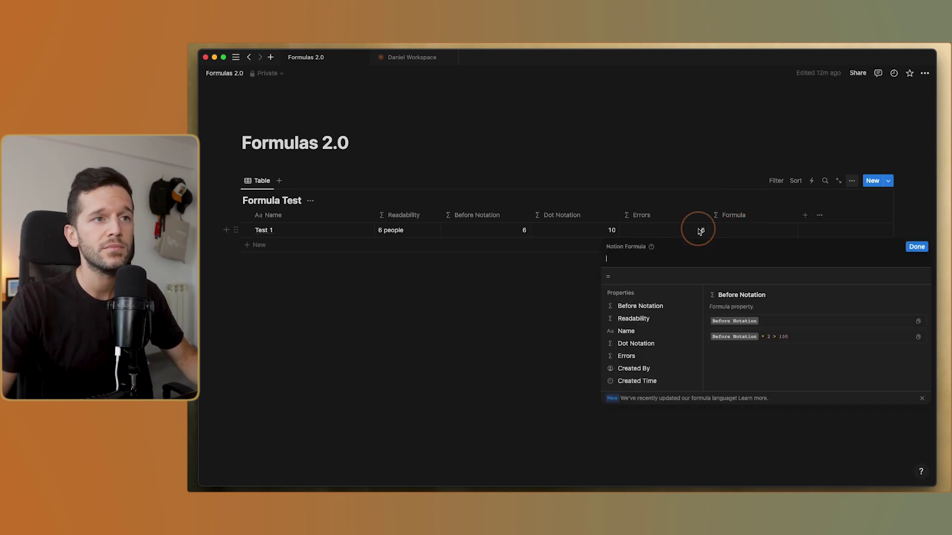
scroll(654, 335, down, 10)
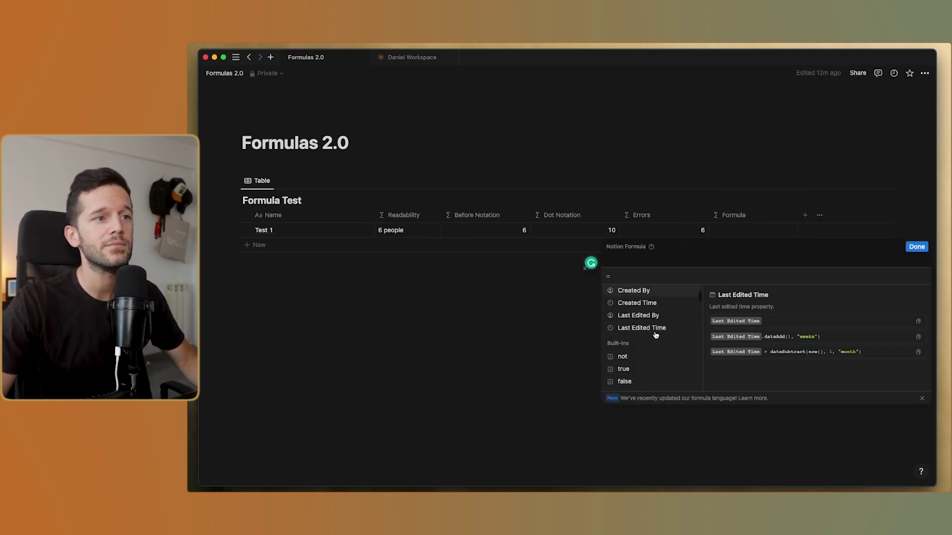
scroll(649, 339, down, 6)
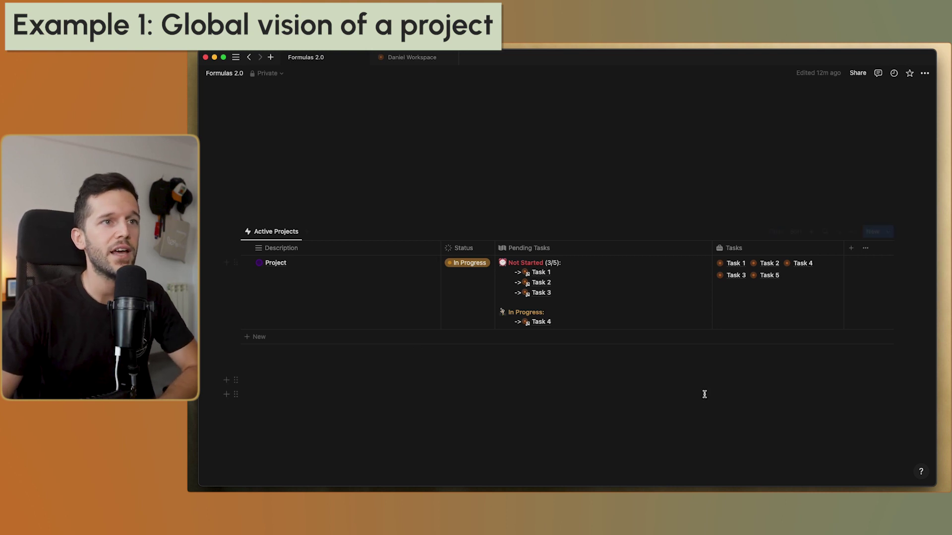
Move the Tasks column of the Active Projects table between Description and Status.
drag(763, 251, 489, 270)
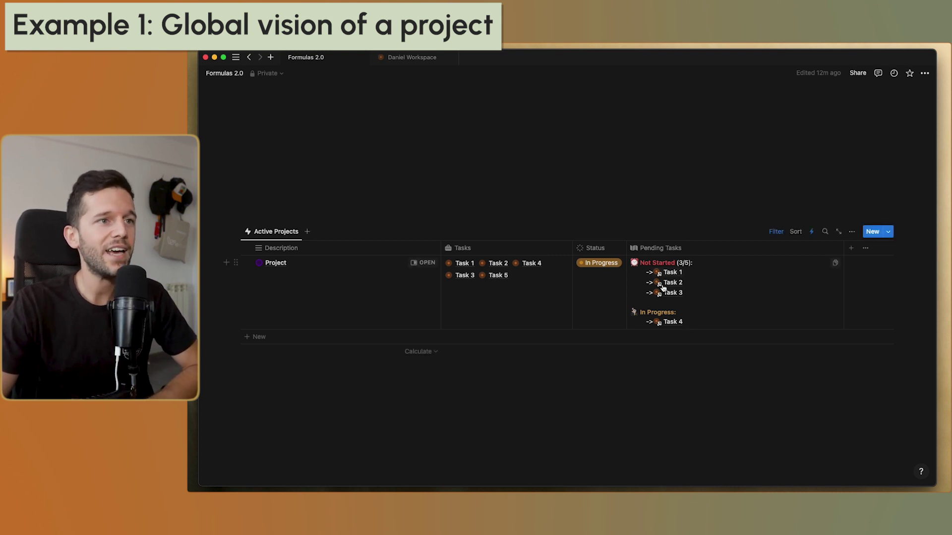
Open the Pending Tasks formula of the project and read through its Not Started and In Progress pieces.
click(772, 313)
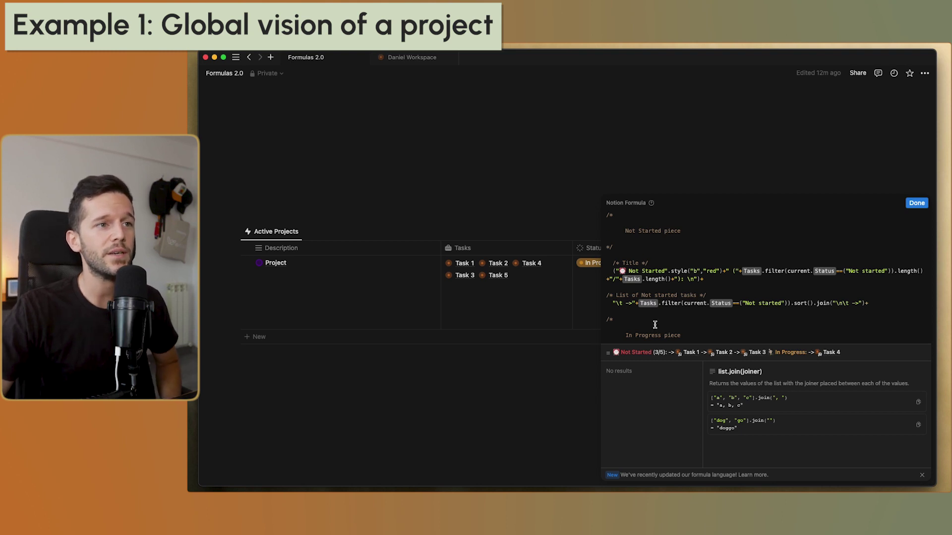
scroll(645, 307, down, 3)
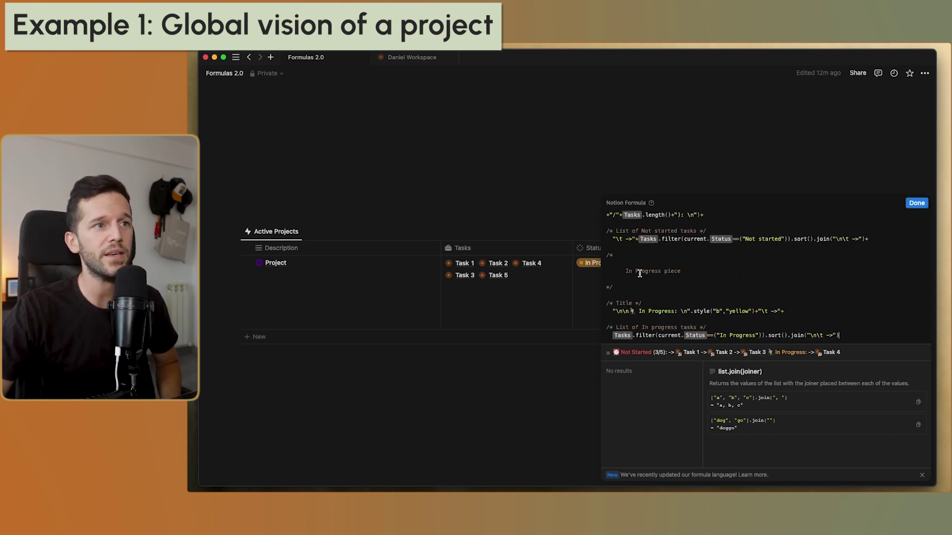
scroll(639, 270, up, 3)
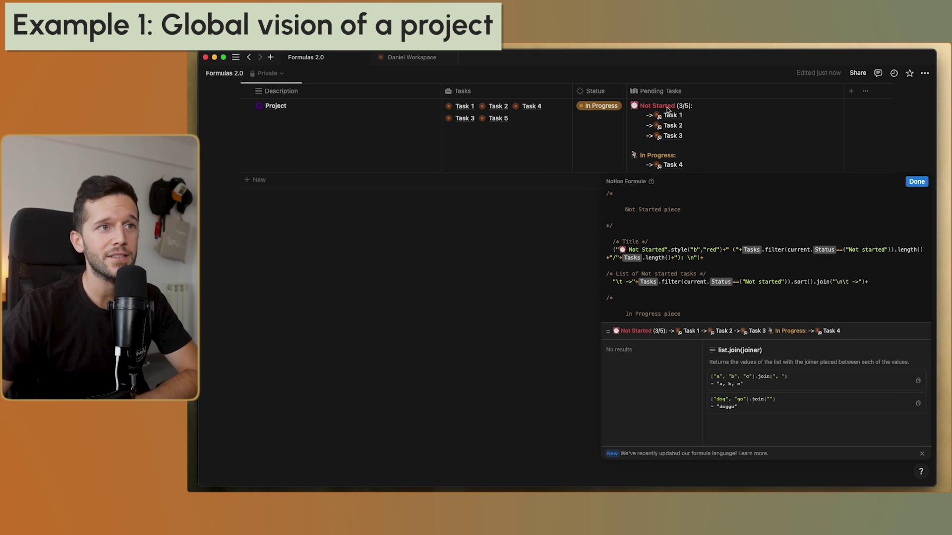
Examine how style("b","red") is applied to the "Not Started" title text in the Pending Tasks formula.
drag(672, 250, 690, 250)
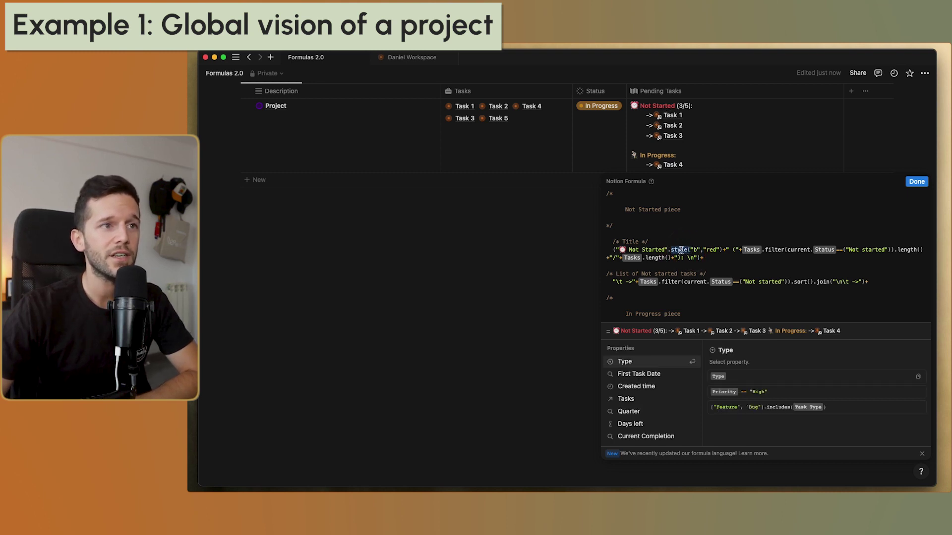
click(671, 251)
click(665, 249)
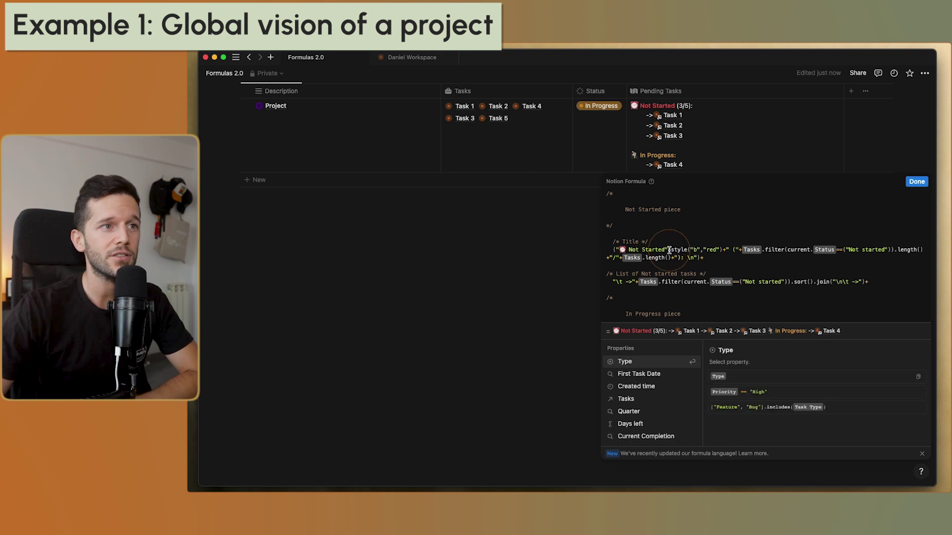
click(617, 248)
drag(615, 248, 667, 252)
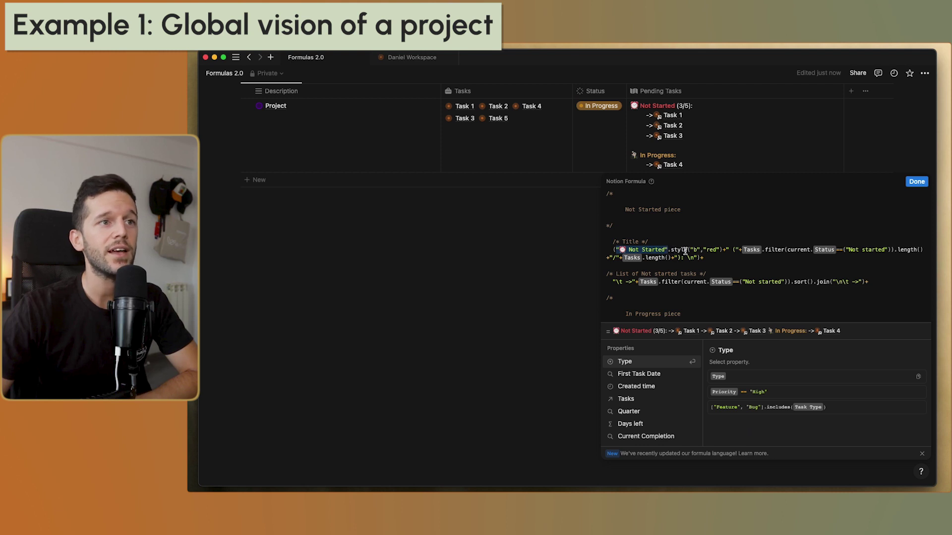
Look up the style, filter and length functions used in the Not Started title of the Pending Tasks formula.
click(686, 250)
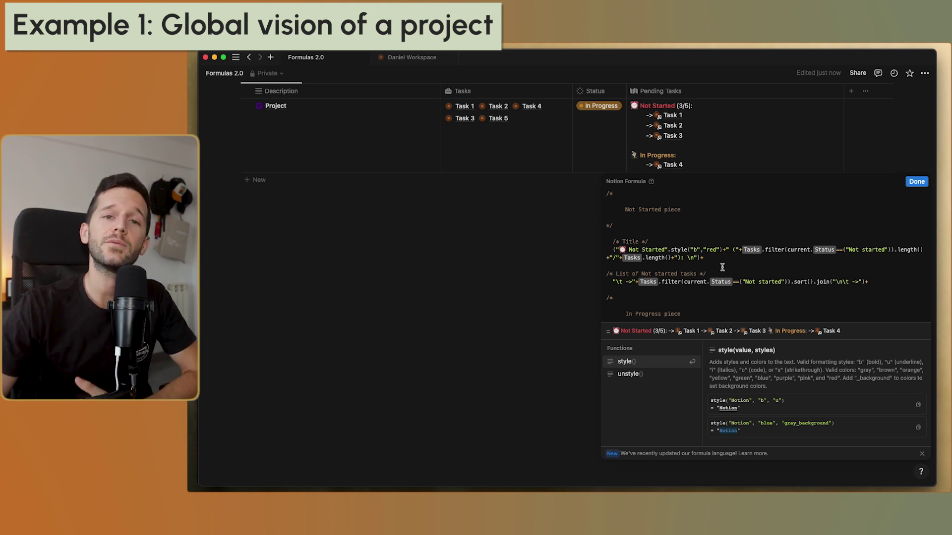
click(784, 251)
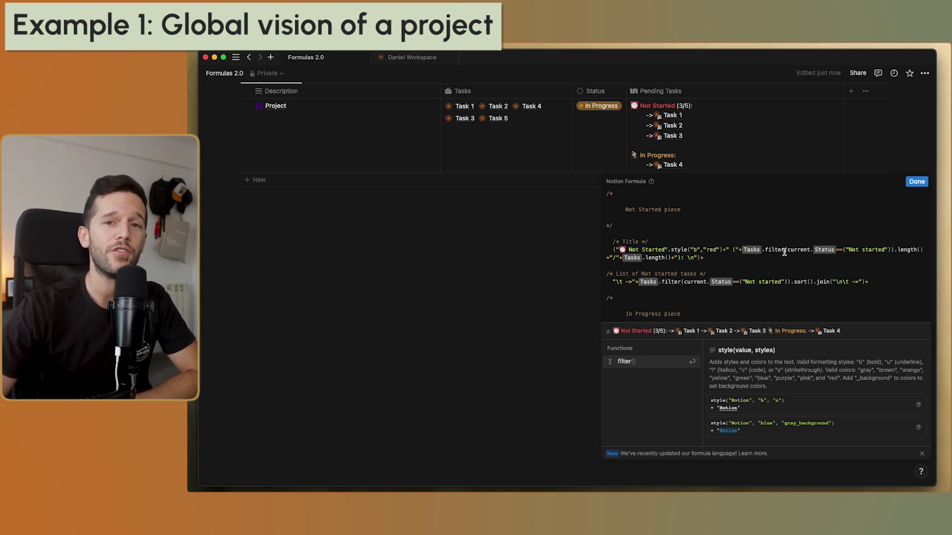
click(747, 251)
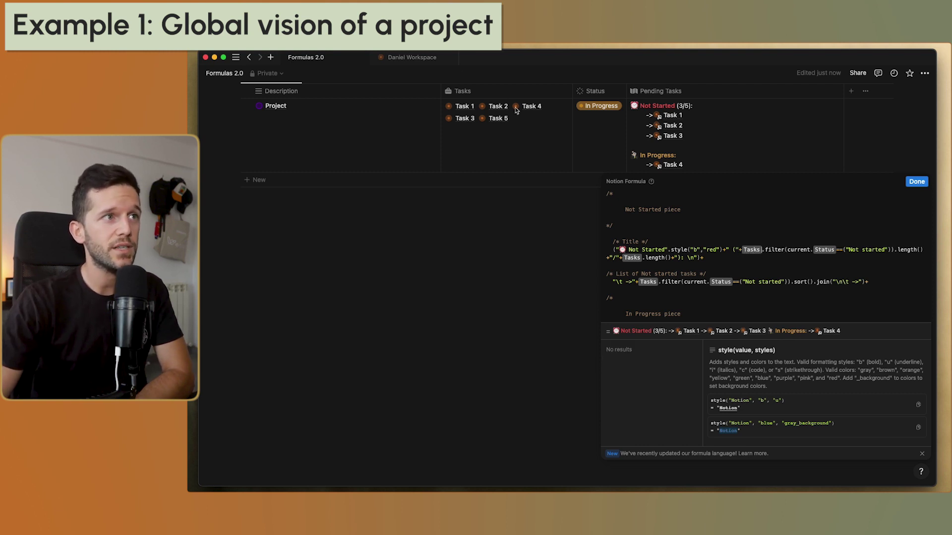
click(785, 250)
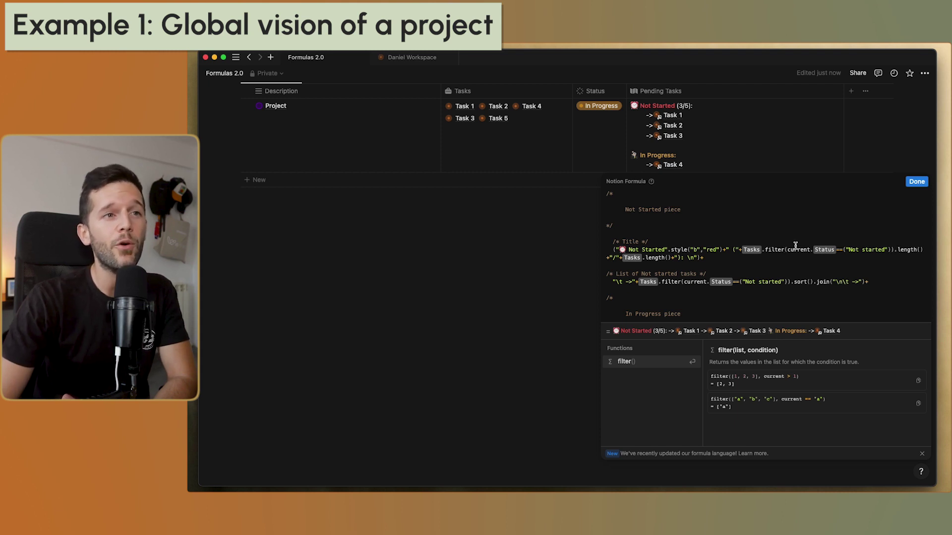
drag(892, 250, 744, 251)
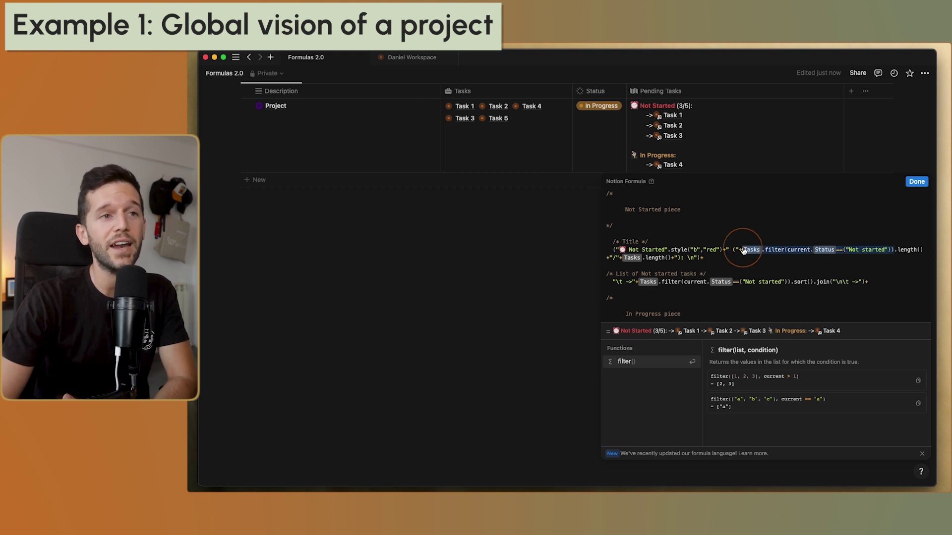
click(780, 252)
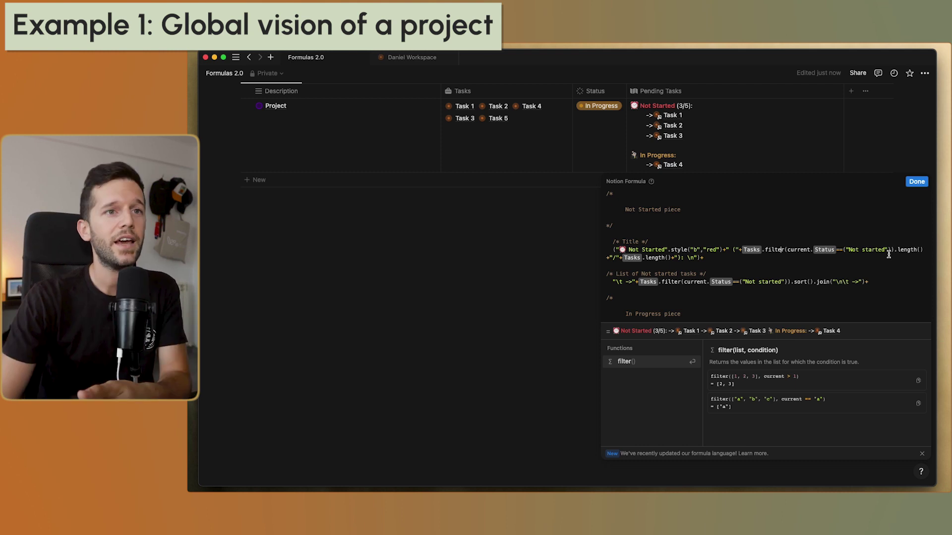
click(914, 250)
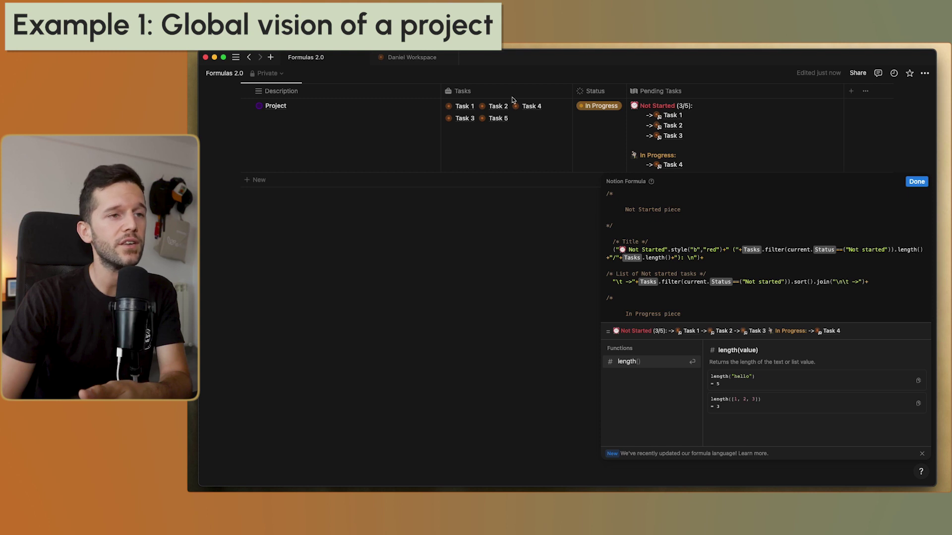
key(Right)
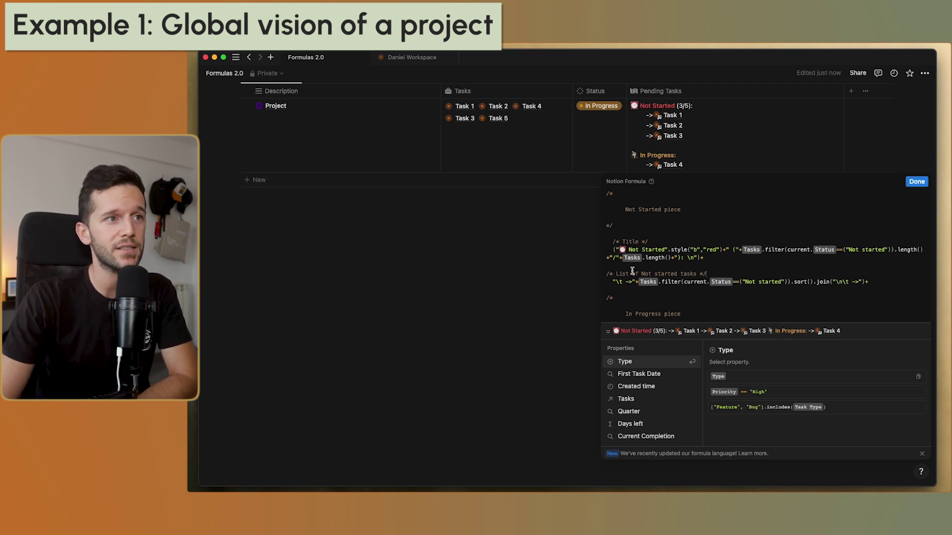
Examine the "\n" line break ending the Not Started title and the "\t" tab starting its task list.
double_click(692, 257)
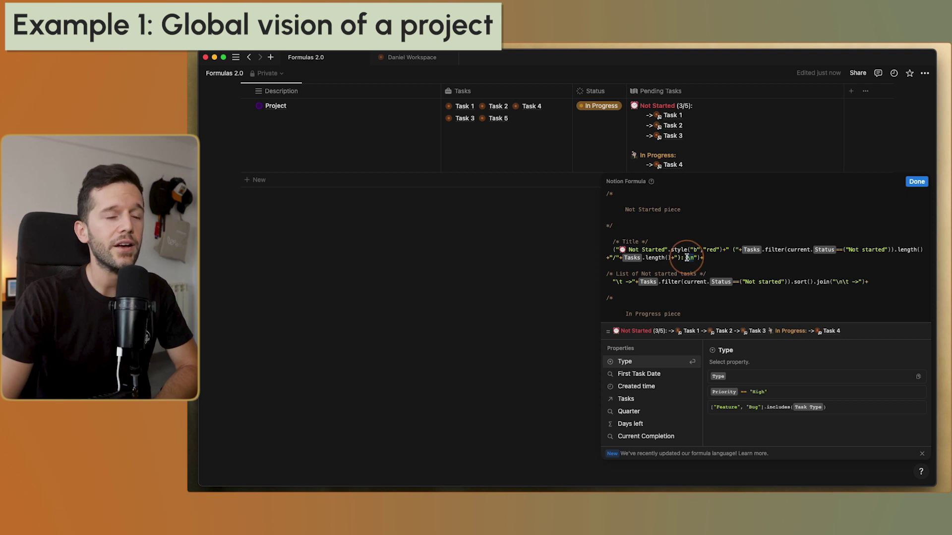
double_click(618, 281)
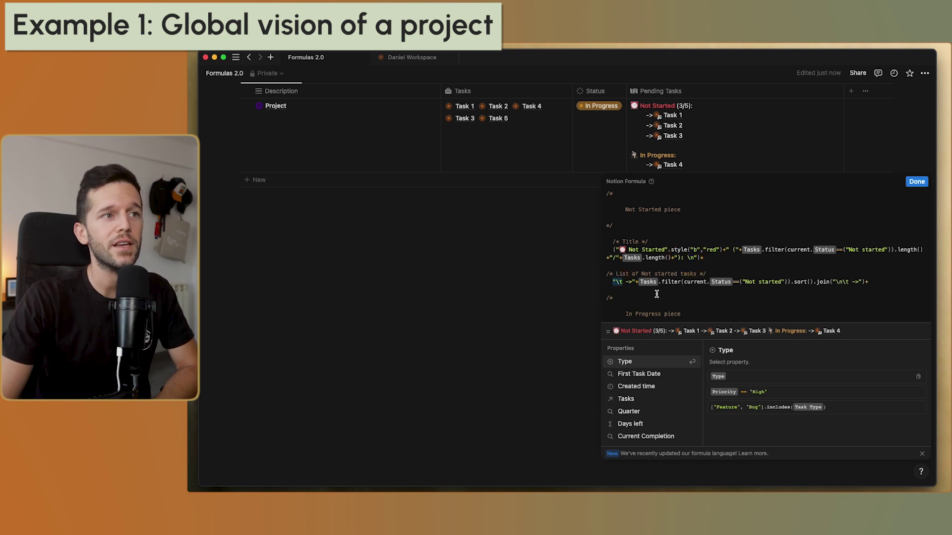
double_click(695, 258)
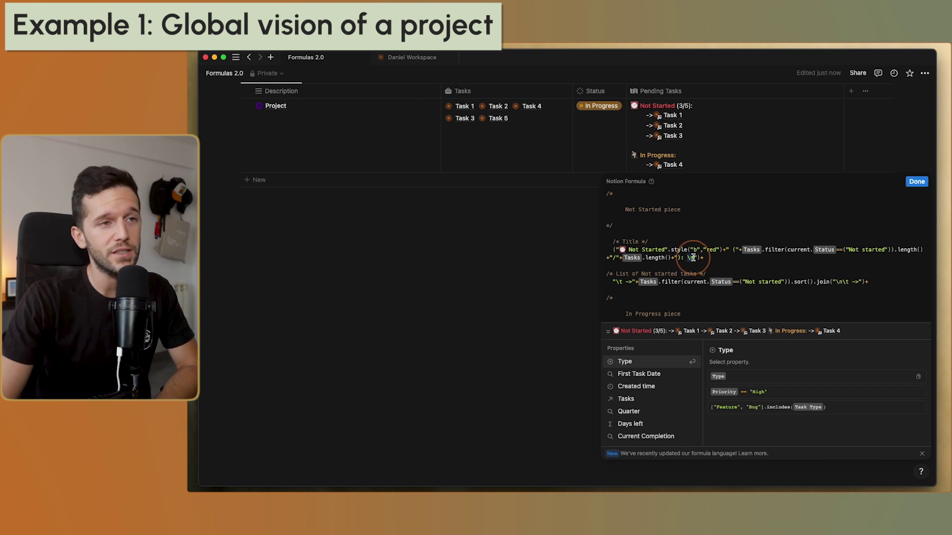
double_click(621, 281)
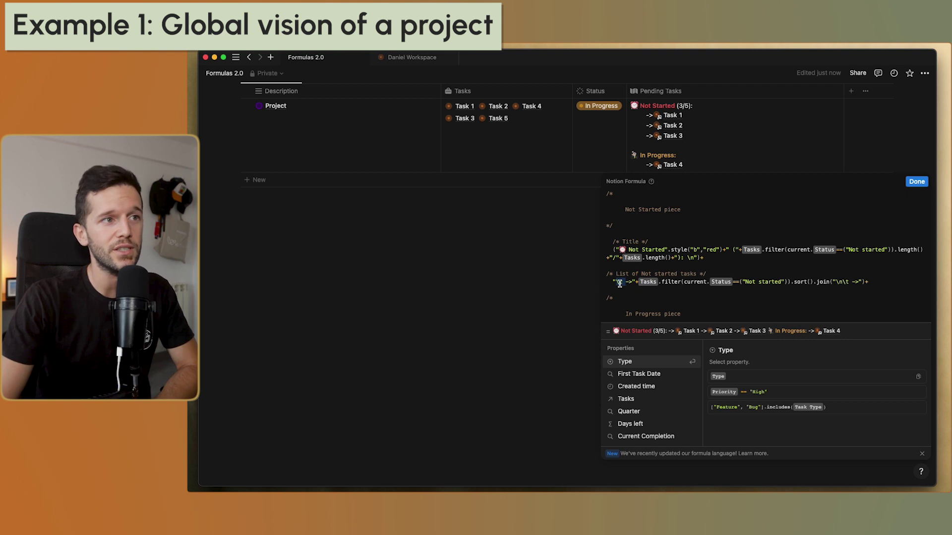
double_click(689, 259)
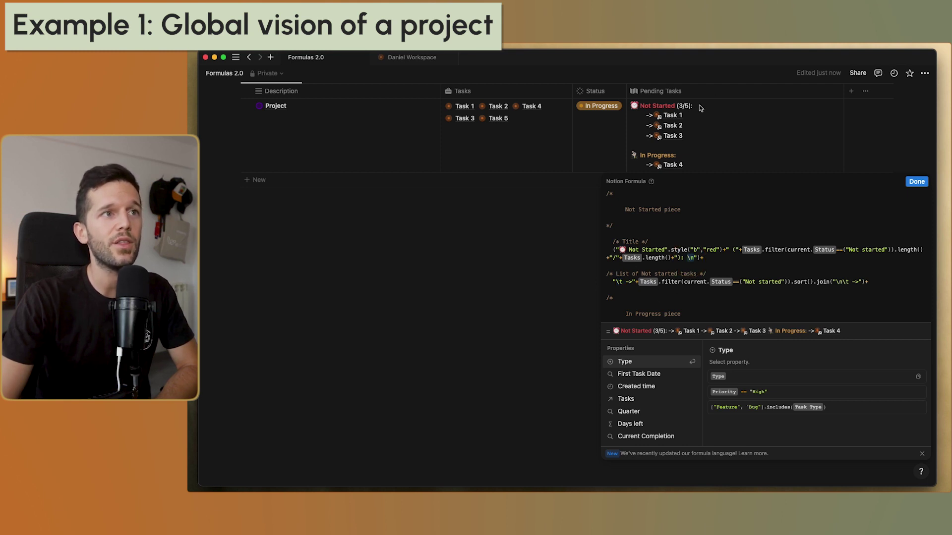
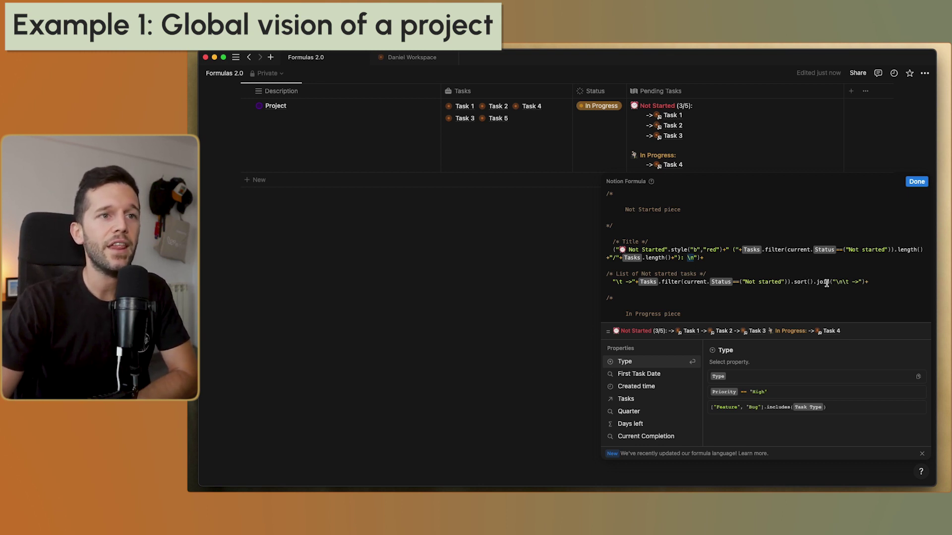
Look up the join function and examine its "\n\t ->" joiner in the list of Not started tasks.
click(830, 283)
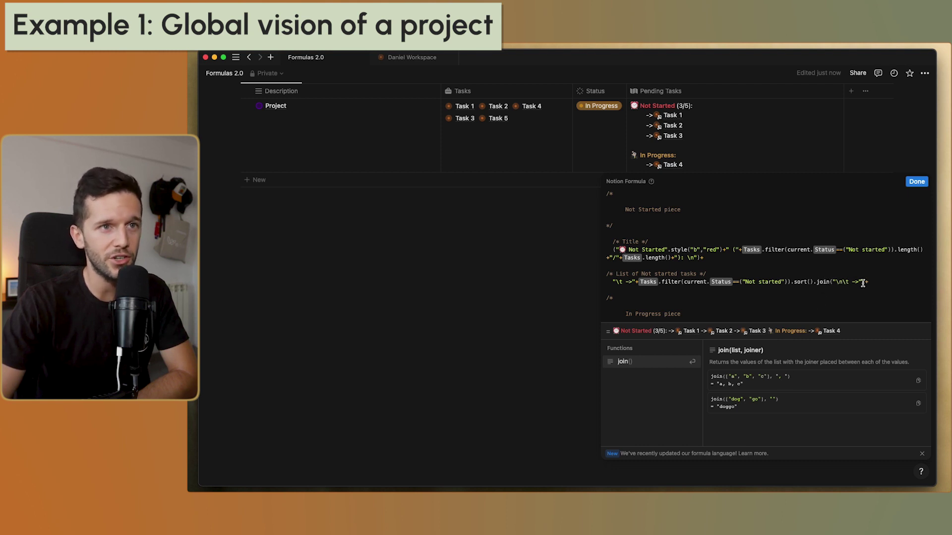
click(838, 282)
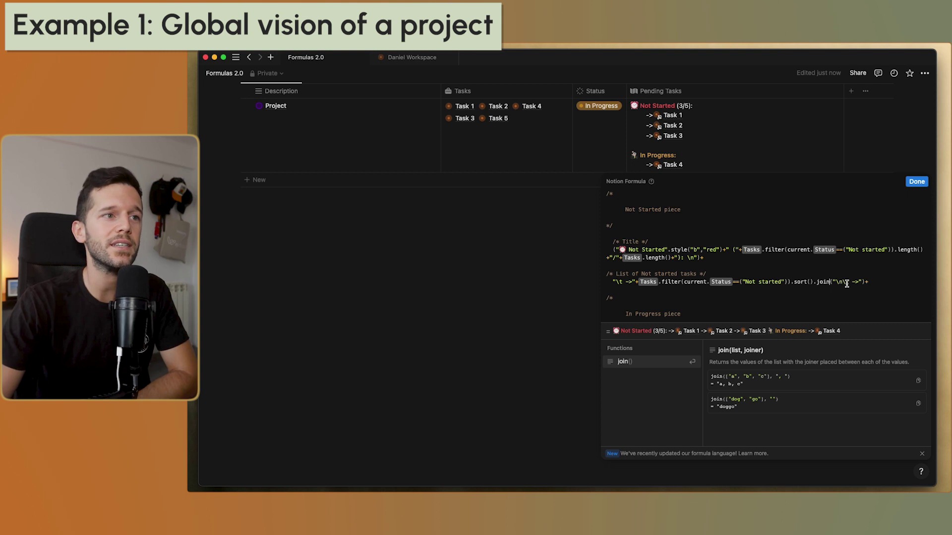
click(869, 281)
Examine the + operator that connects the Not started task list to the In Progress piece of the formula.
scroll(755, 273, down, 3)
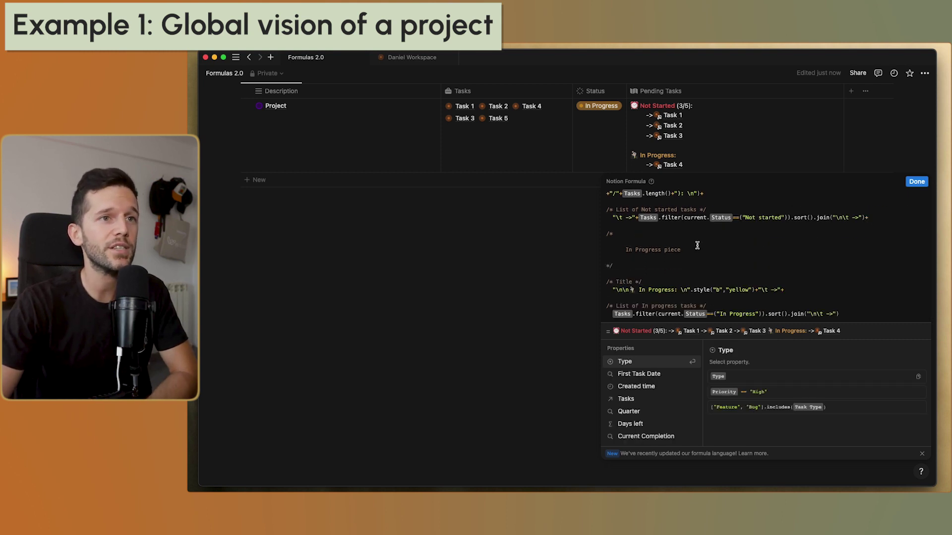
click(865, 219)
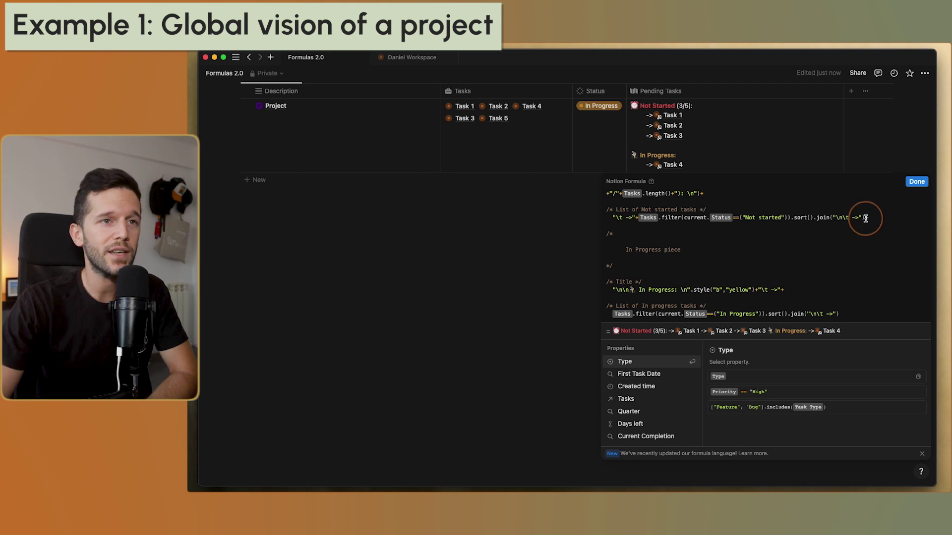
click(872, 219)
click(869, 219)
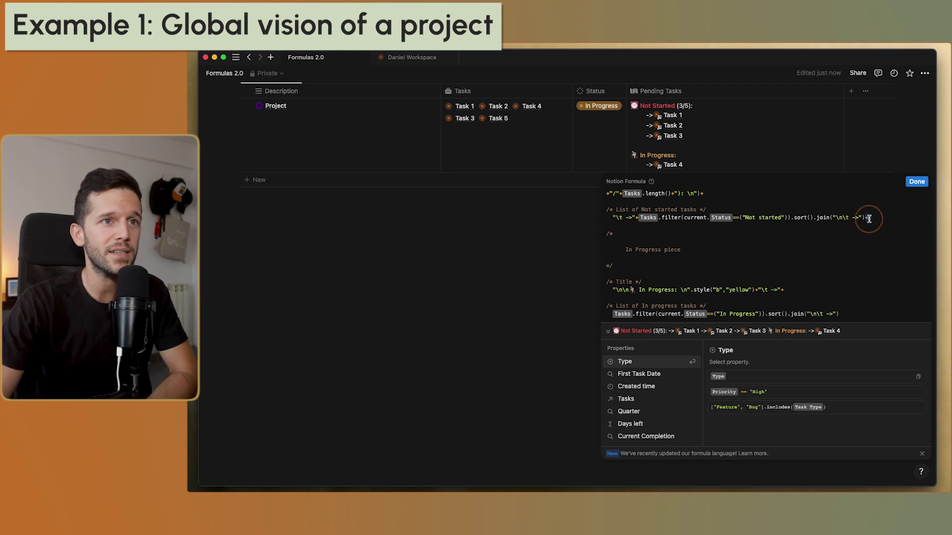
text(+)
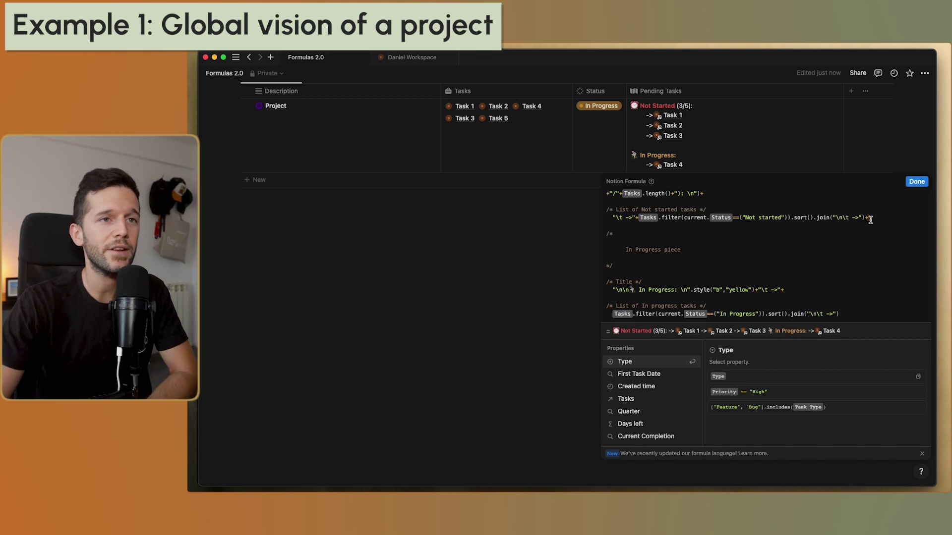
click(868, 219)
click(868, 220)
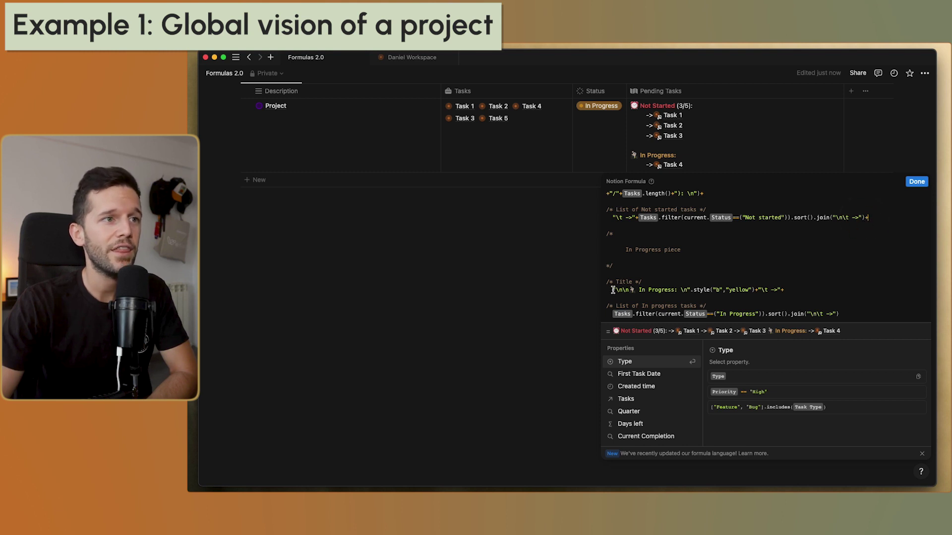
Read through the title and task list of the In Progress piece, and close the Pending Tasks formula.
click(612, 291)
drag(612, 290, 786, 291)
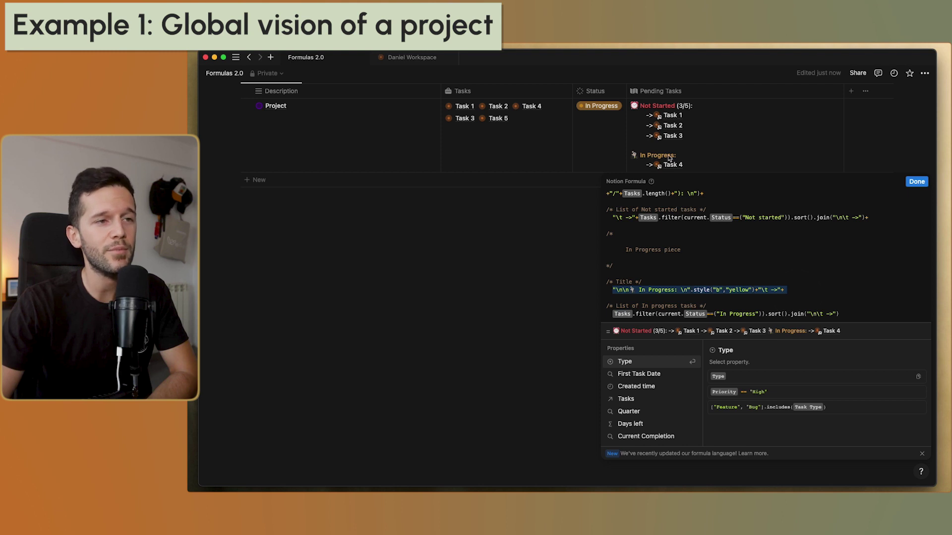
click(647, 281)
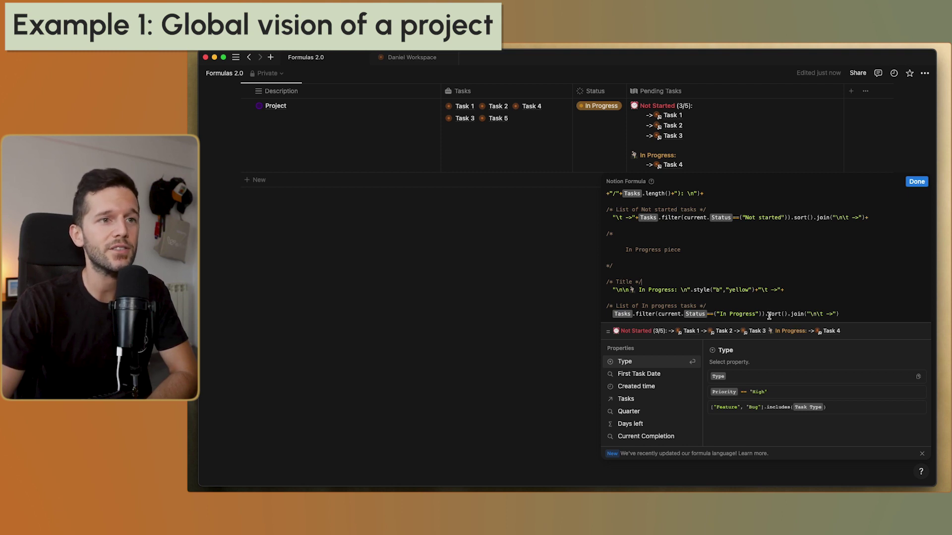
click(849, 318)
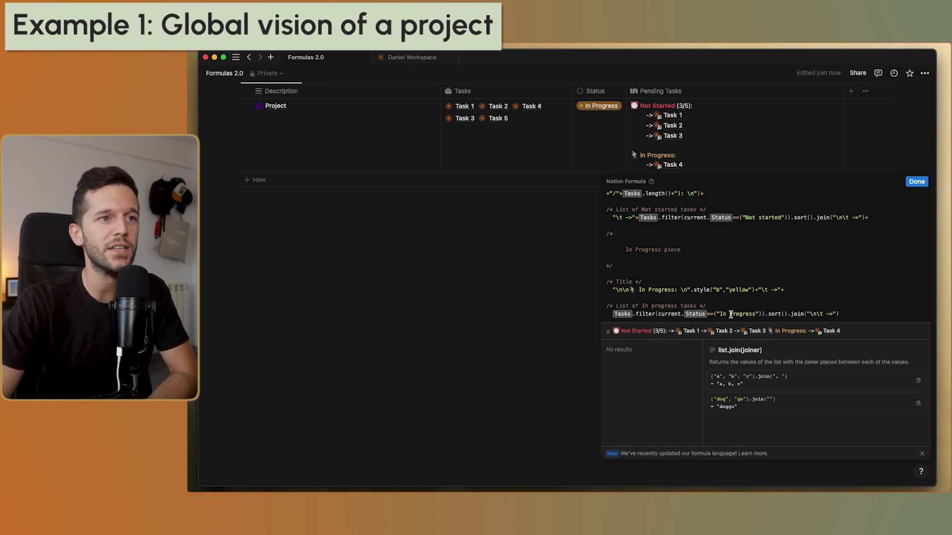
key(Escape)
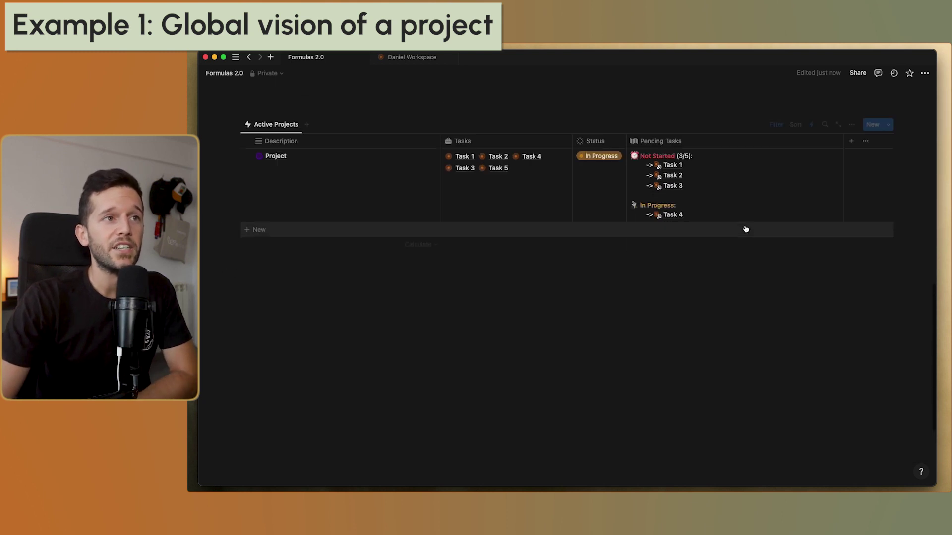
Open the client's Next Payment formula in the Active view and examine its let function and date variable.
scroll(743, 227, up, 5)
click(672, 317)
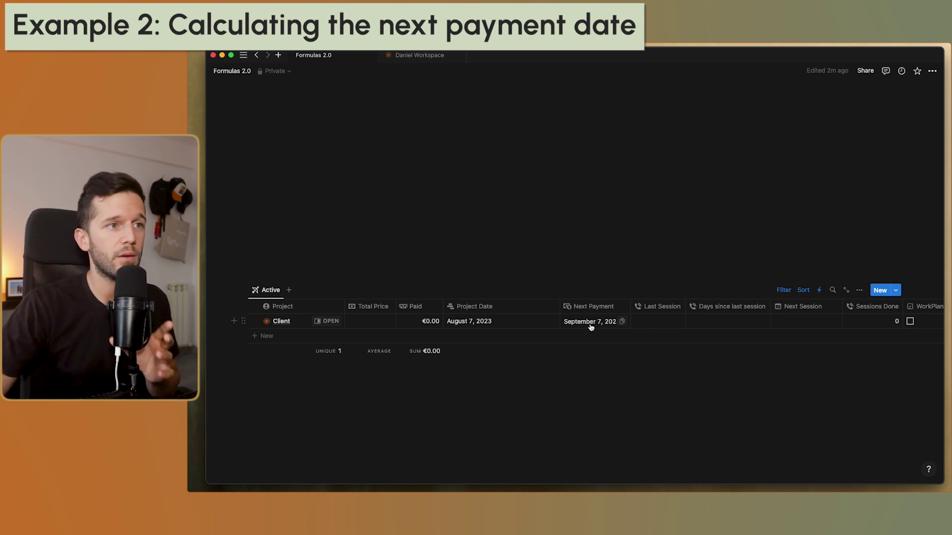
click(570, 321)
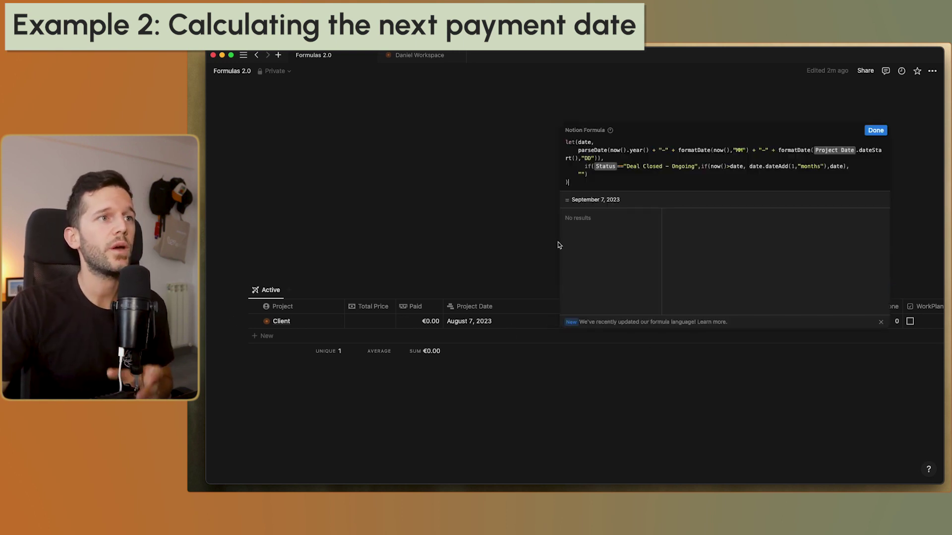
double_click(571, 143)
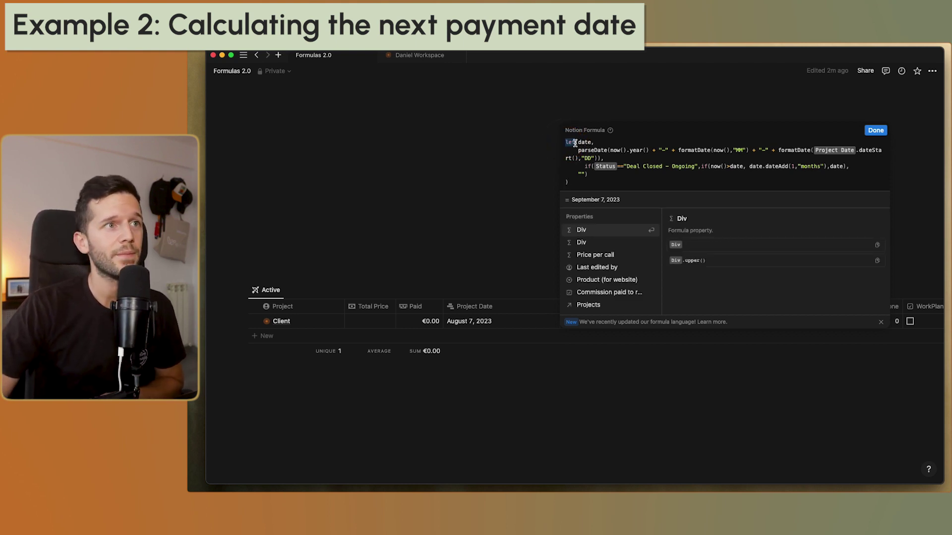
click(576, 143)
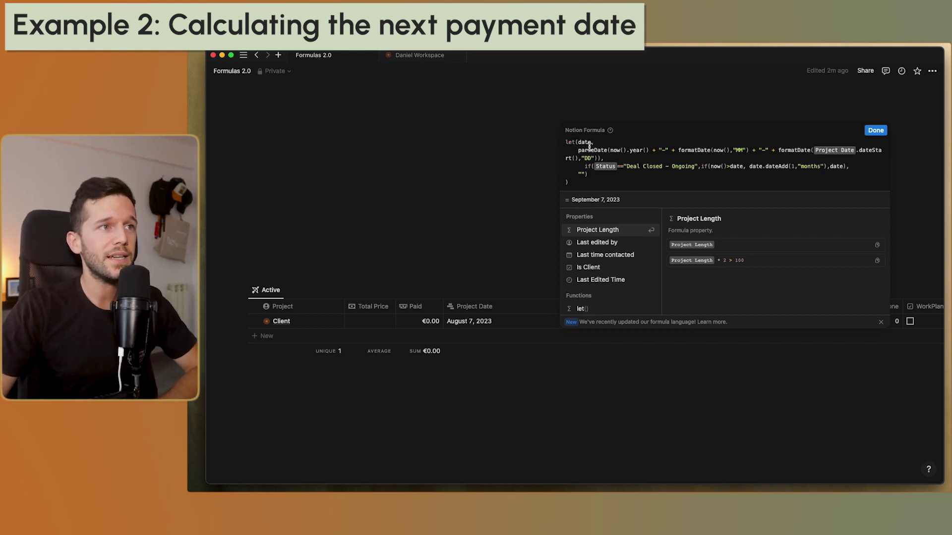
drag(592, 143, 578, 143)
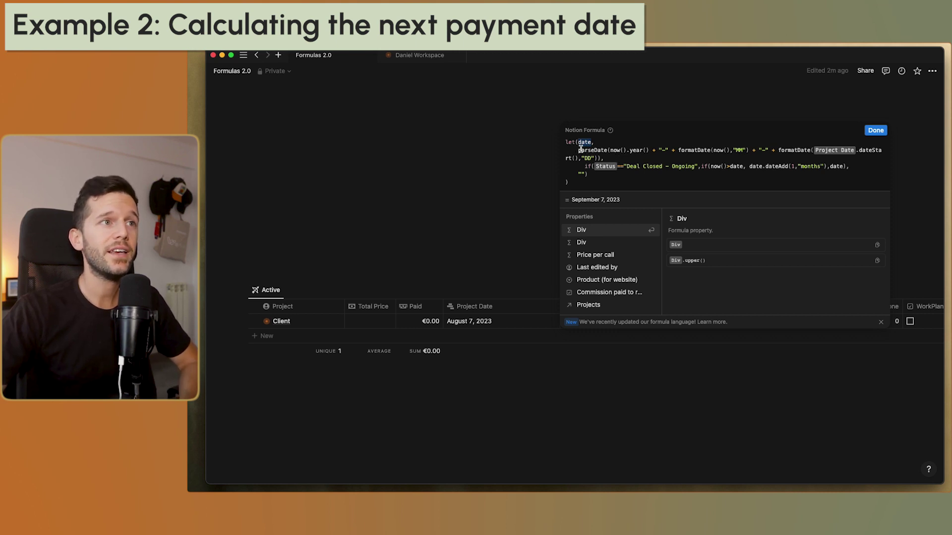
Look up the parseDate and formatDate functions that build the date variable from now().year() and the "MM" month.
click(607, 150)
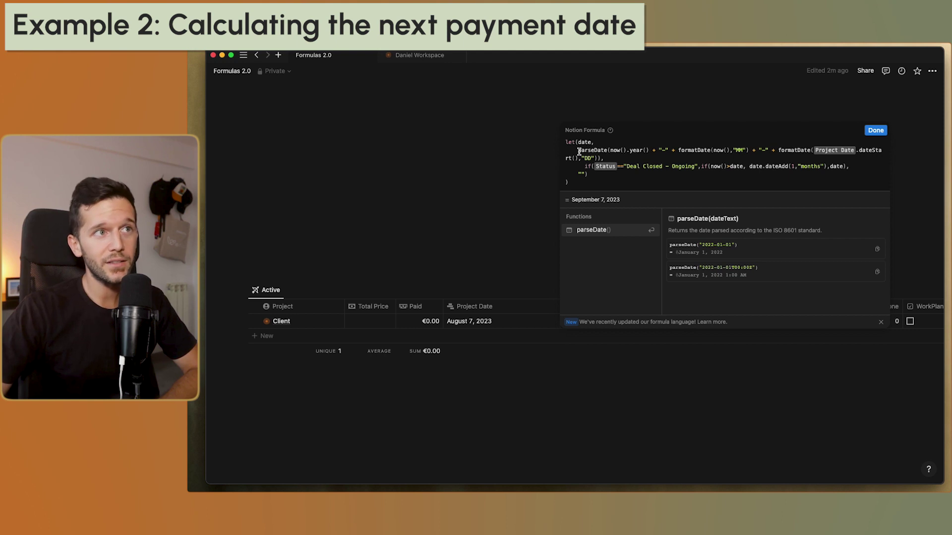
click(628, 150)
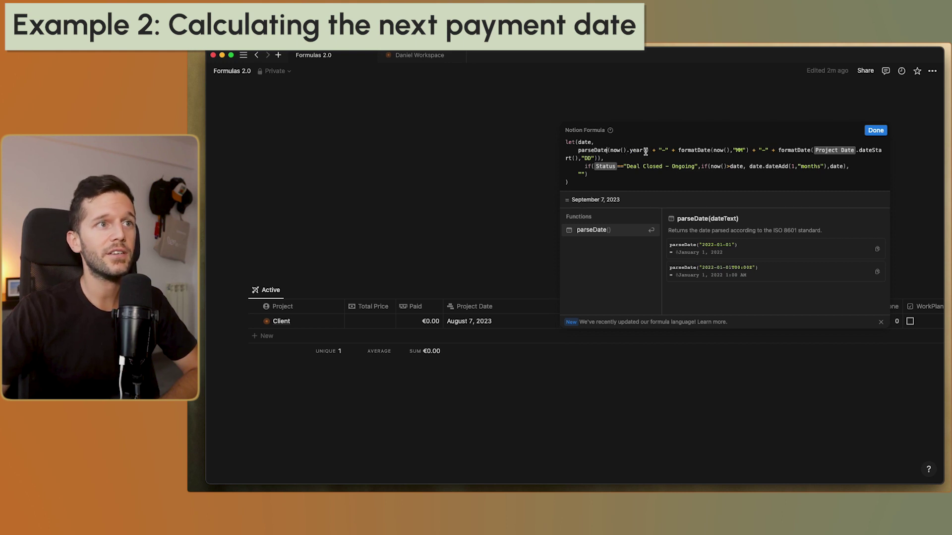
click(648, 152)
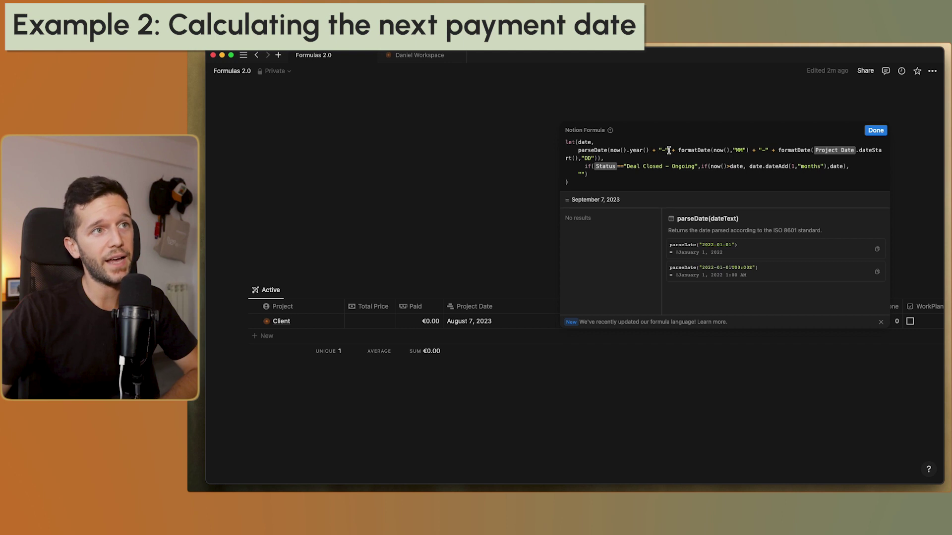
click(607, 150)
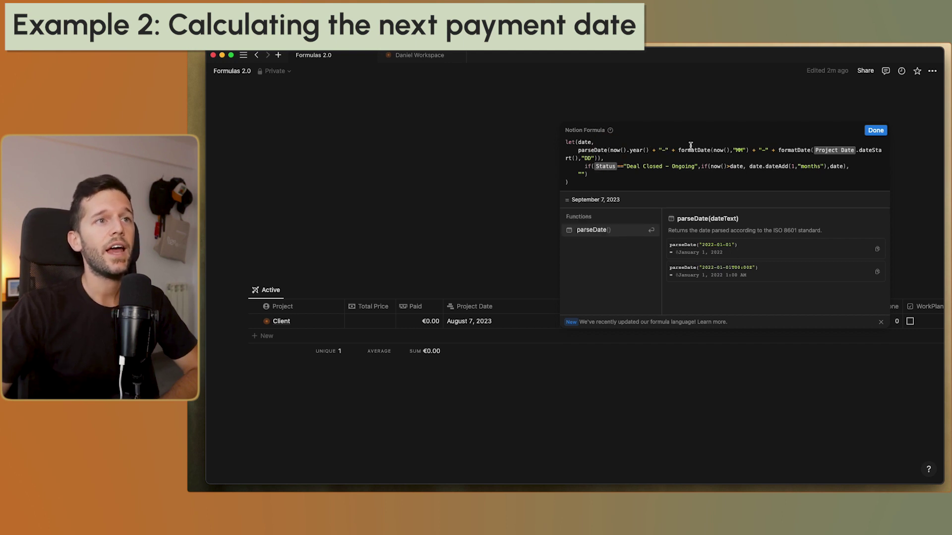
click(710, 151)
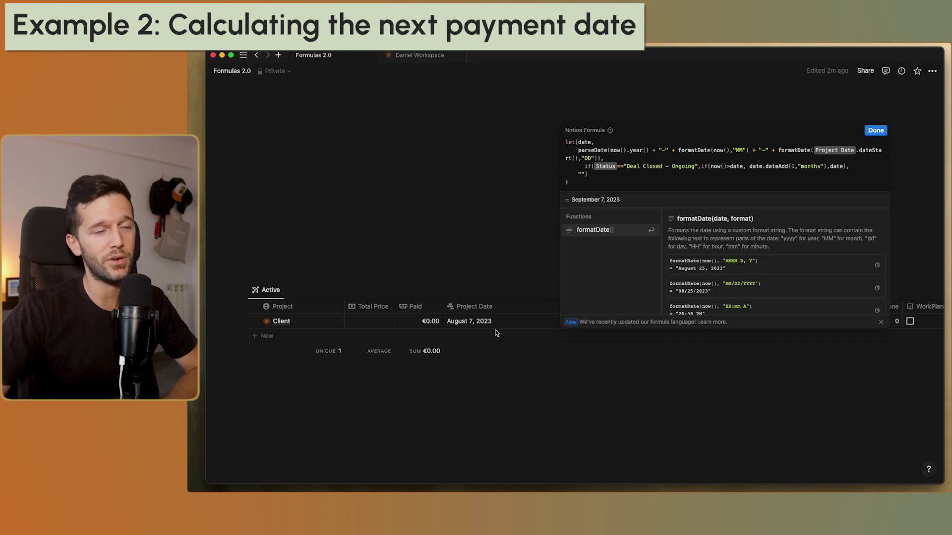
Examine the parseDate expression assigned to the date variable and the if expression that completes the let function.
drag(604, 158, 580, 150)
click(600, 158)
text(),)
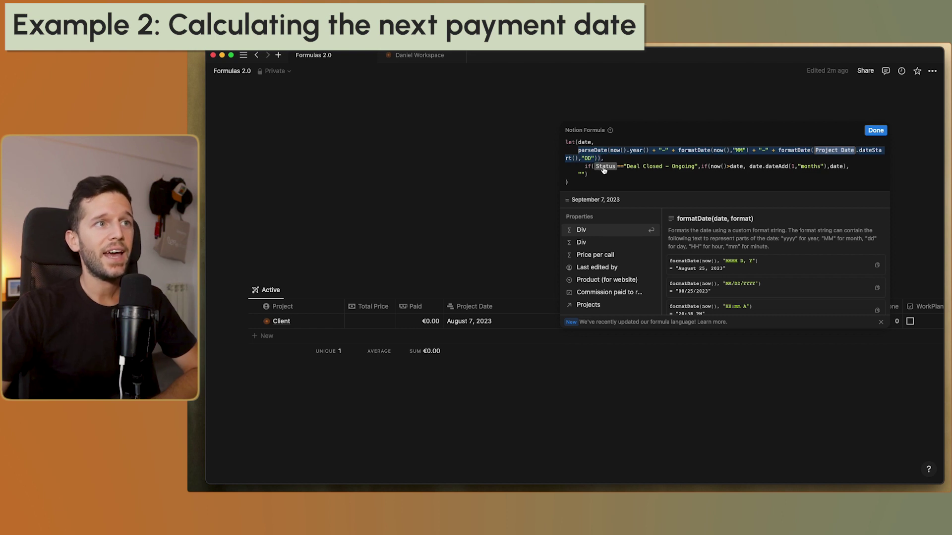
double_click(580, 143)
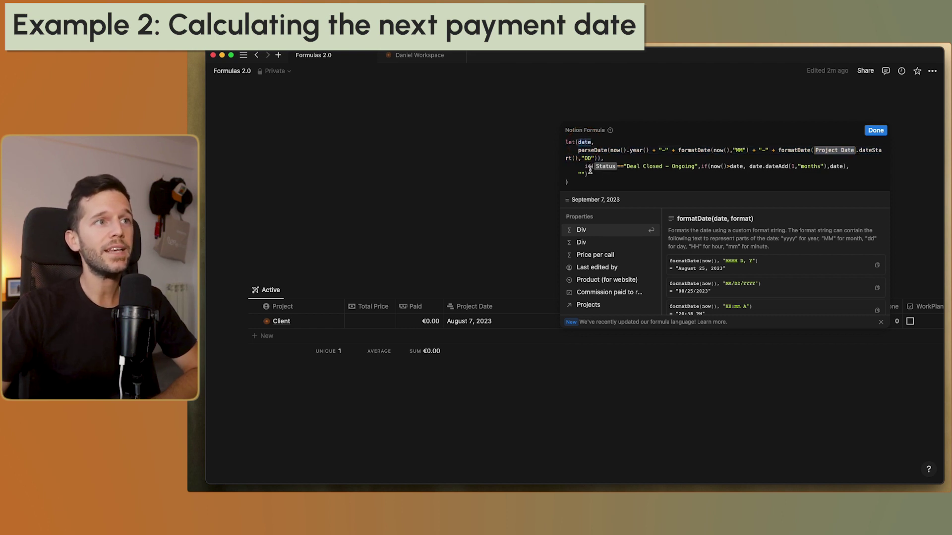
click(585, 168)
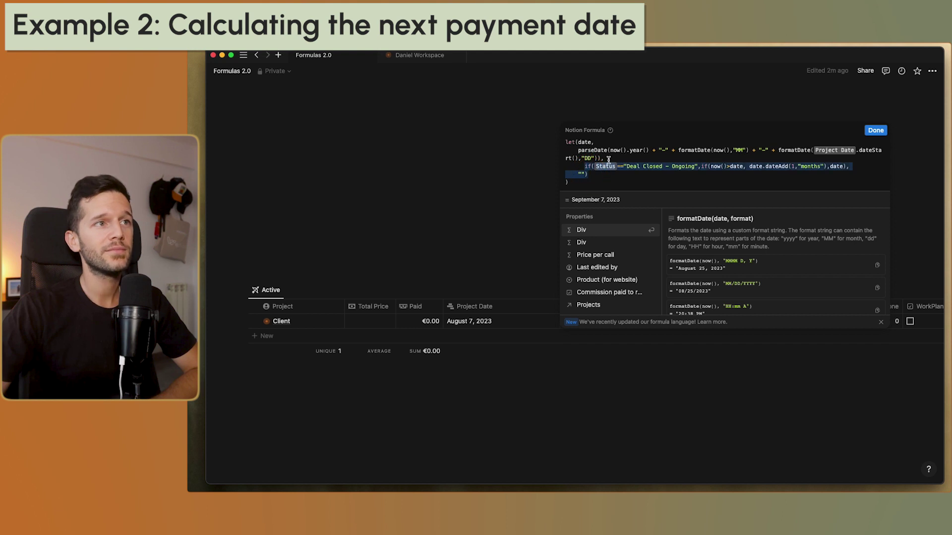
click(602, 159)
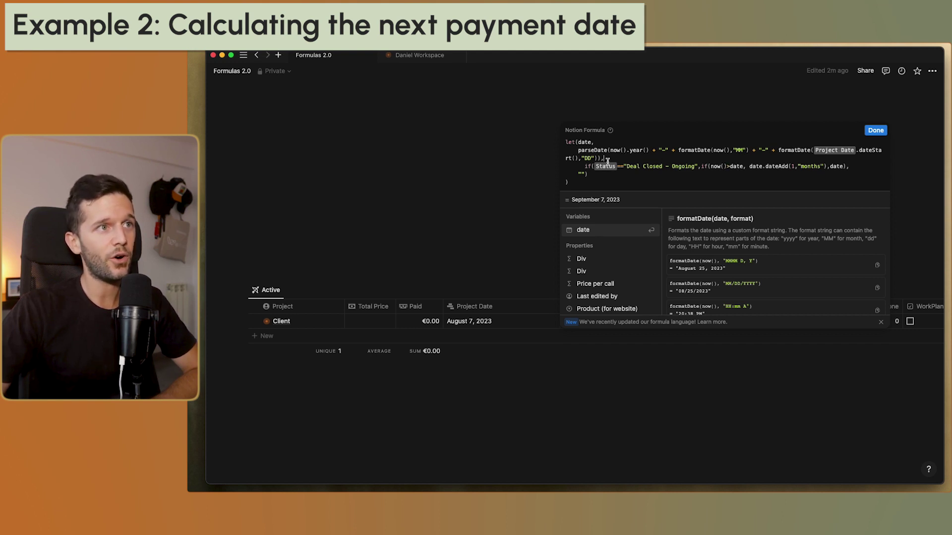
Examine the nested if comparing now() with date, including its date.dateAdd(1,"months") and plain date results.
click(744, 169)
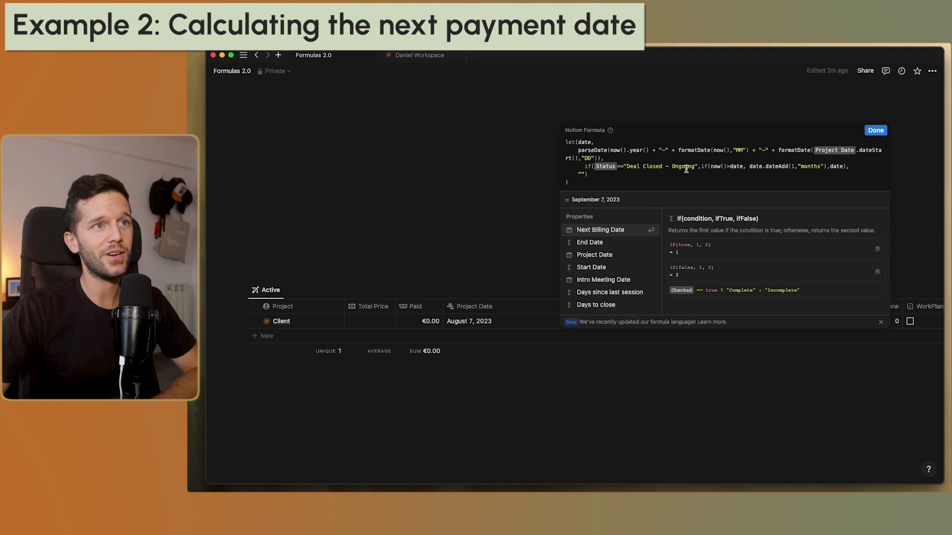
double_click(751, 167)
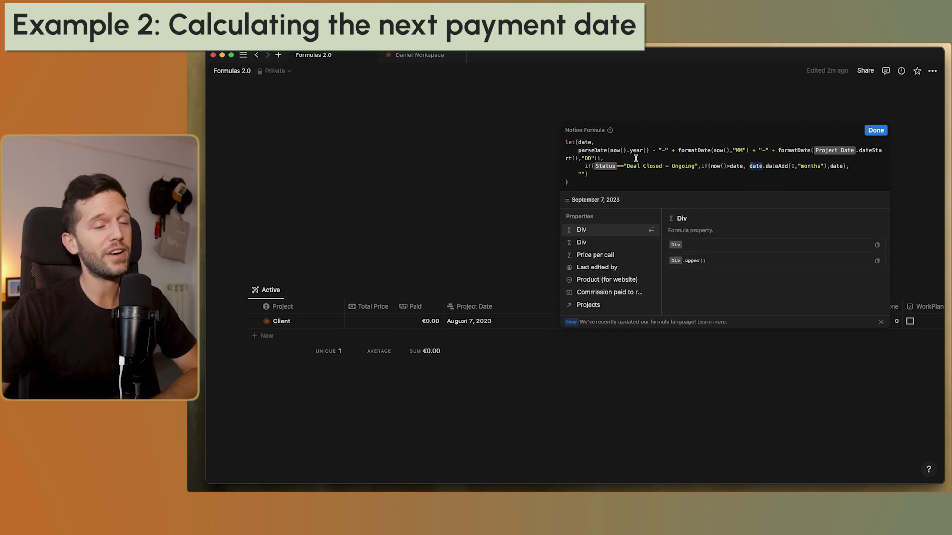
drag(577, 149, 600, 157)
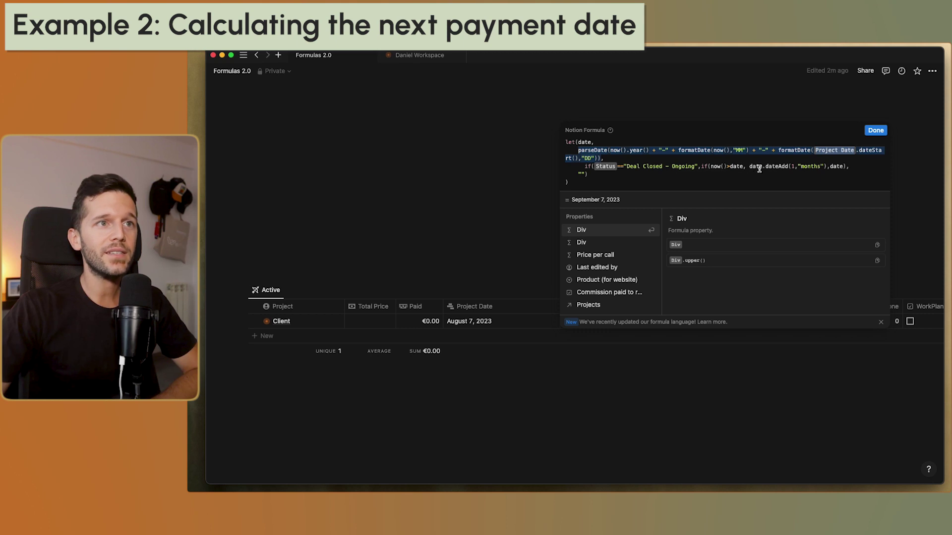
double_click(831, 165)
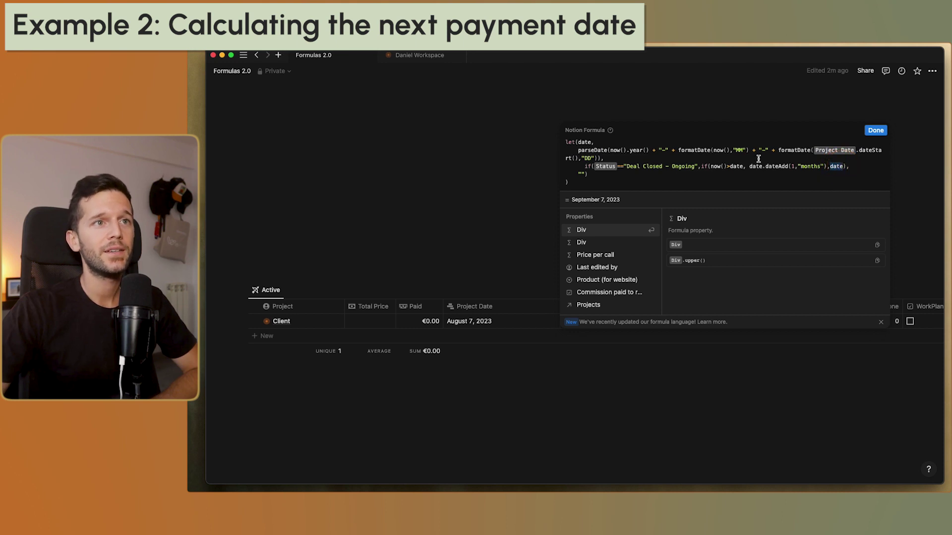
click(750, 166)
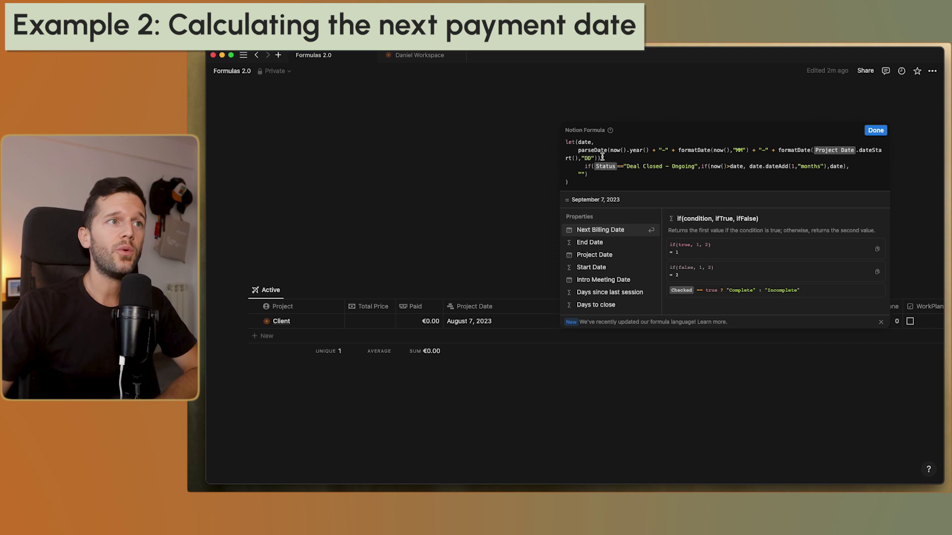
Review the full parseDate expression and the final date fallback, and close the Next Payment formula.
drag(601, 158, 578, 153)
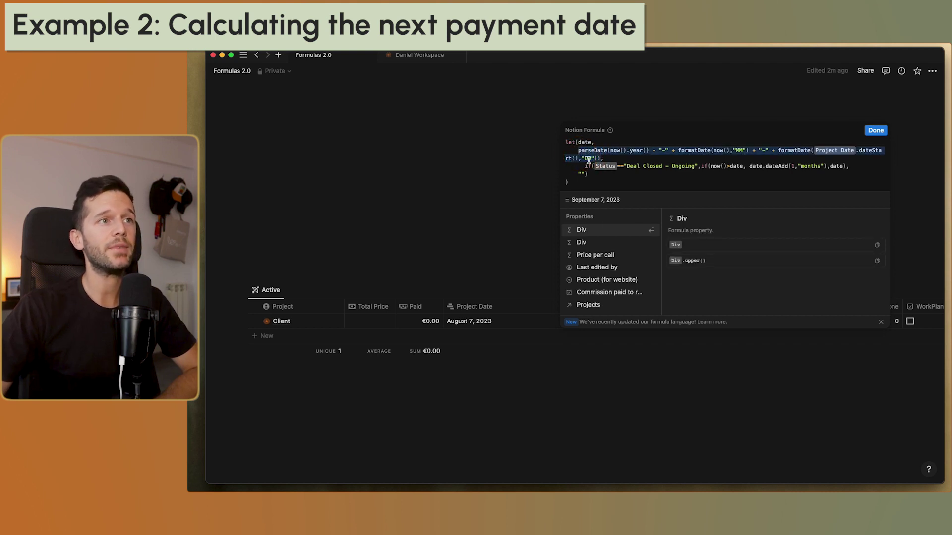
double_click(594, 158)
click(599, 158)
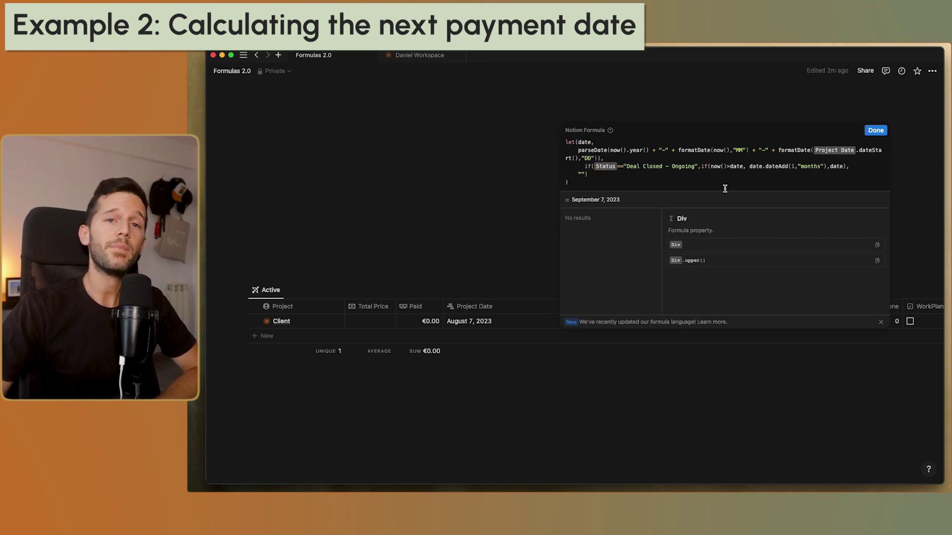
double_click(843, 167)
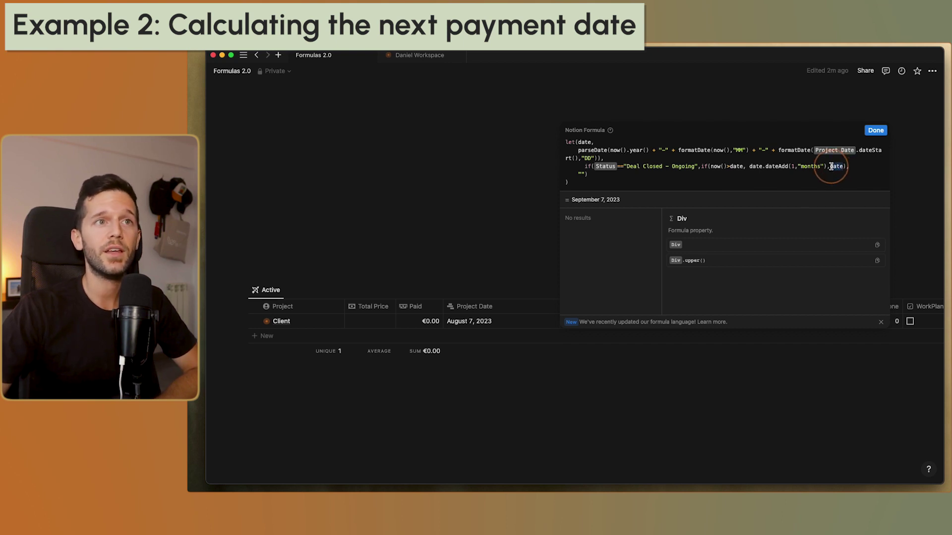
click(874, 132)
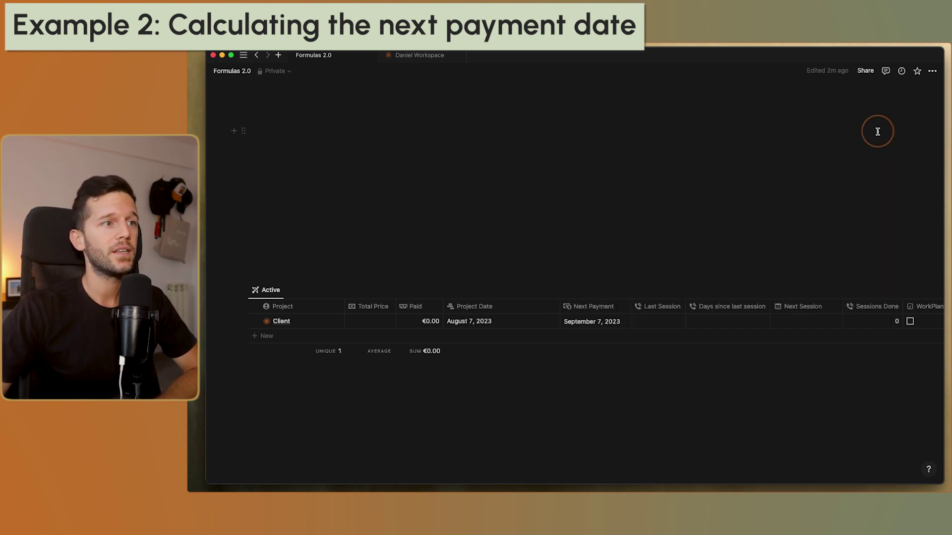
Set the client's Project Date to May 10, 2023.
click(493, 321)
click(535, 115)
click(534, 114)
click(534, 114)
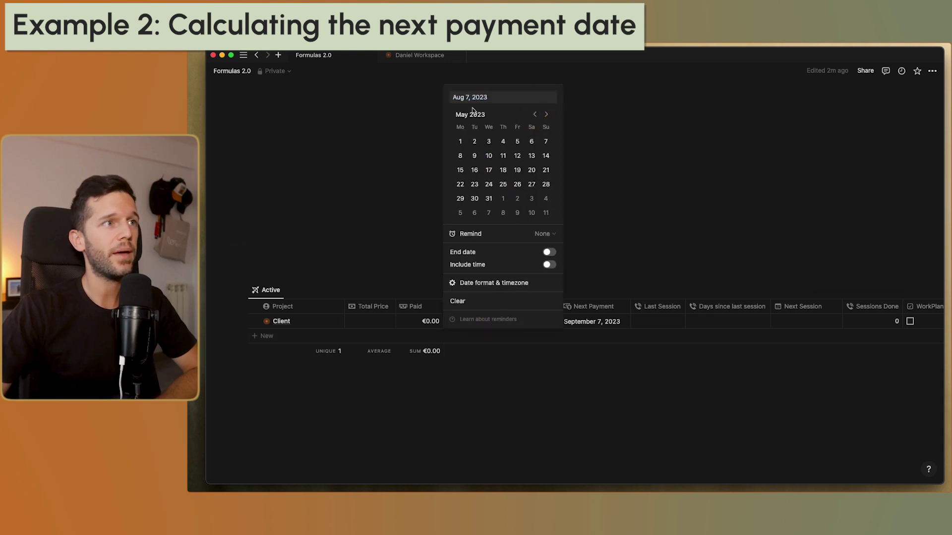
click(489, 156)
click(561, 381)
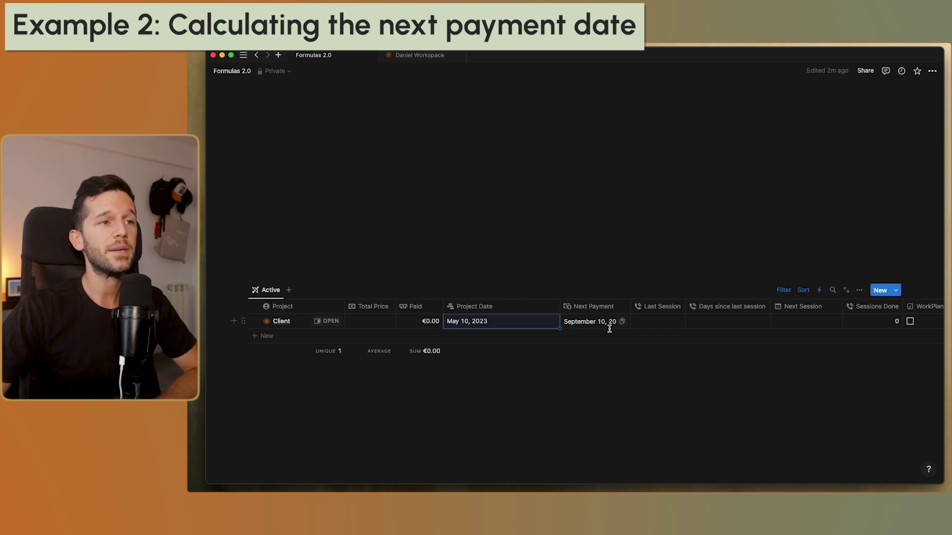
Set the client's Project Date to August 30, 2023.
click(494, 322)
click(546, 114)
click(546, 114)
click(545, 114)
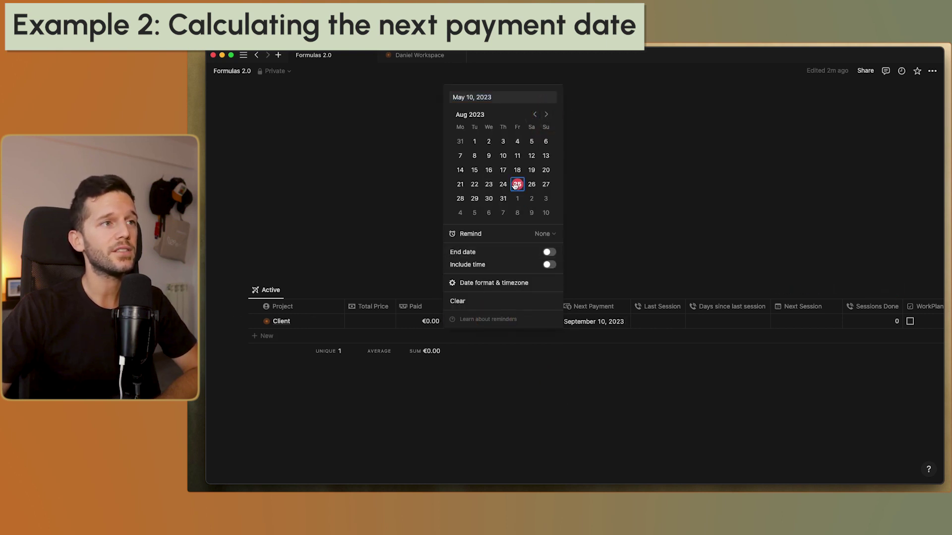
click(489, 198)
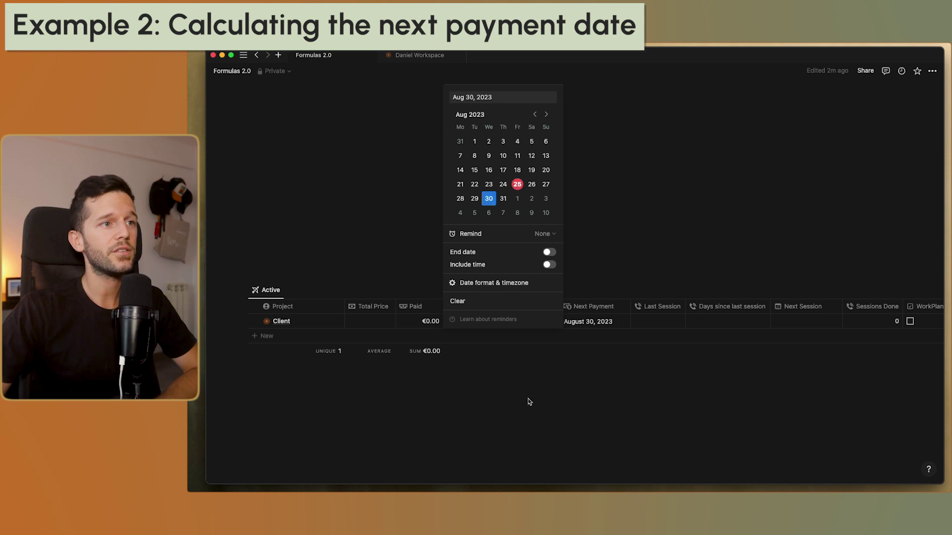
click(527, 399)
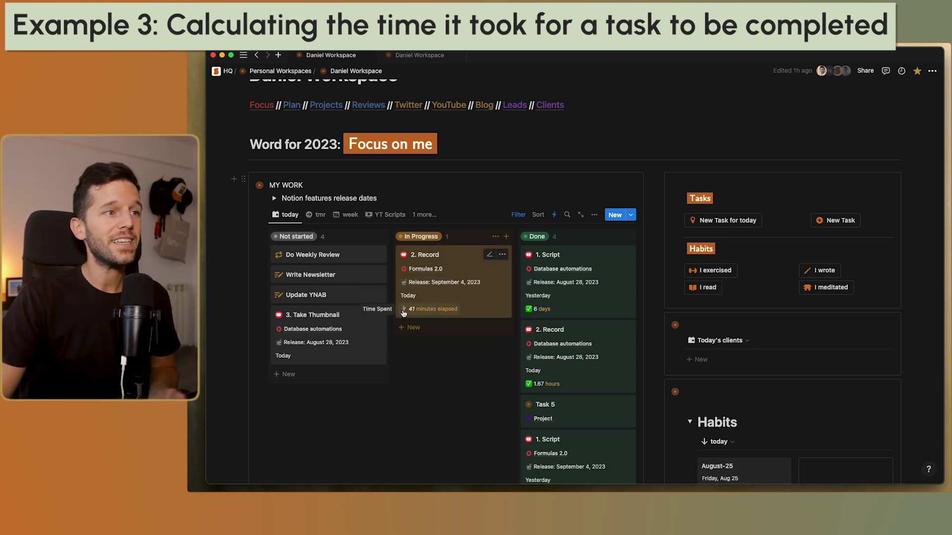
Open the Time Spent formula of the in-progress "2. Record" task, read through its elapsed-time conditions, and close it.
click(431, 311)
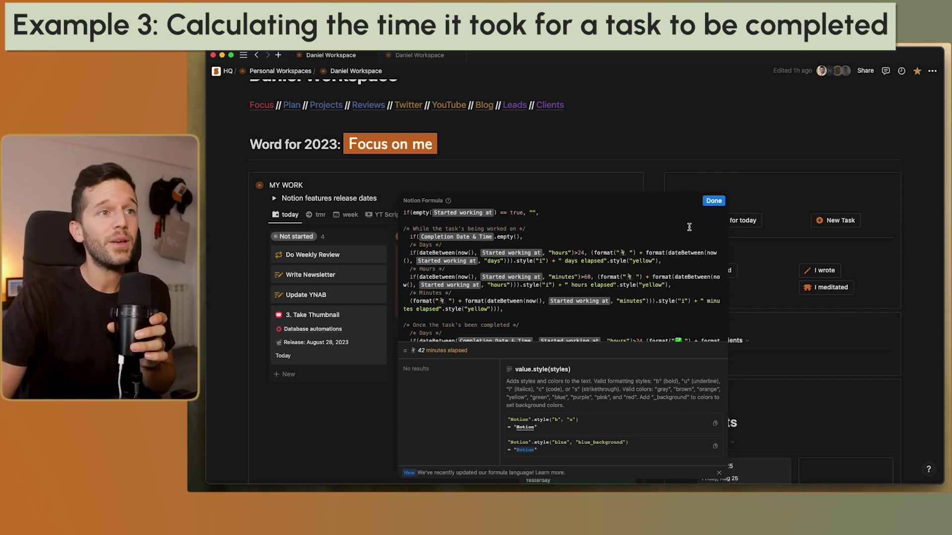
click(714, 202)
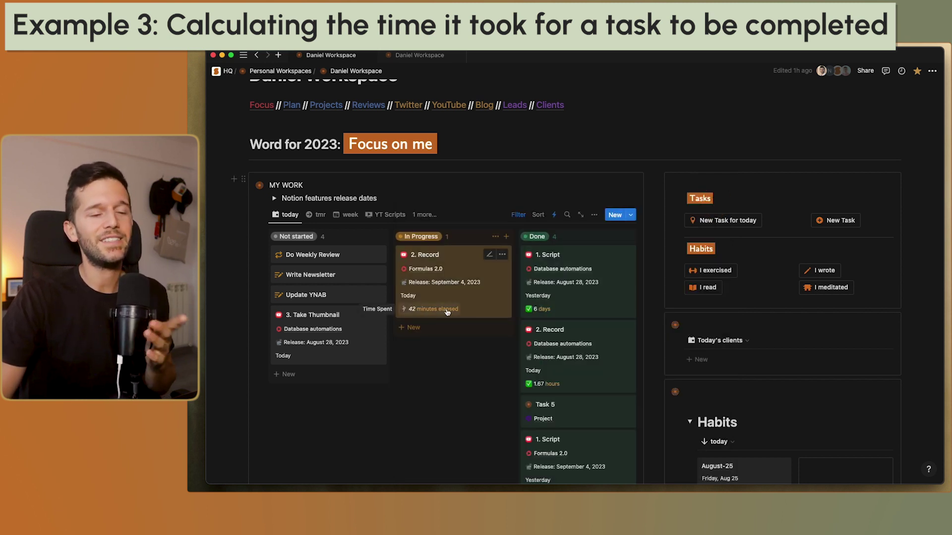